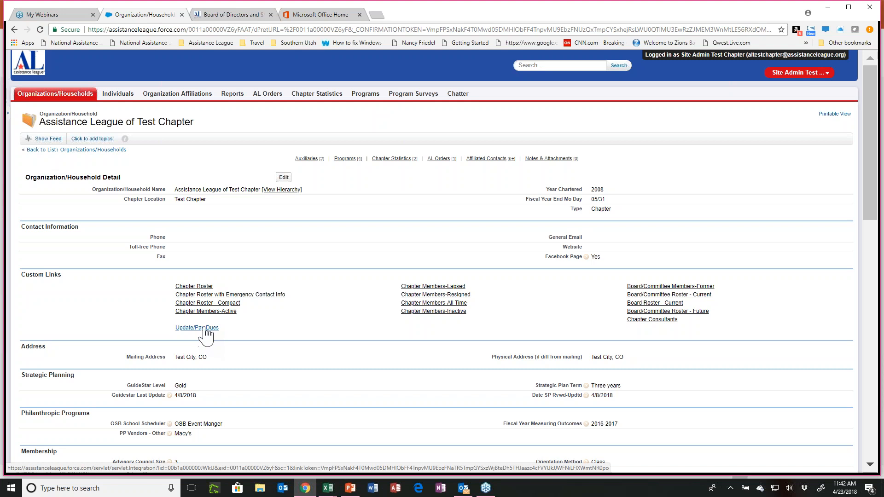
Open the chapter's dues update page and apply the Voting national role to every member except the first listed.
{"action": "left_click", "coordinate": [204, 328]}
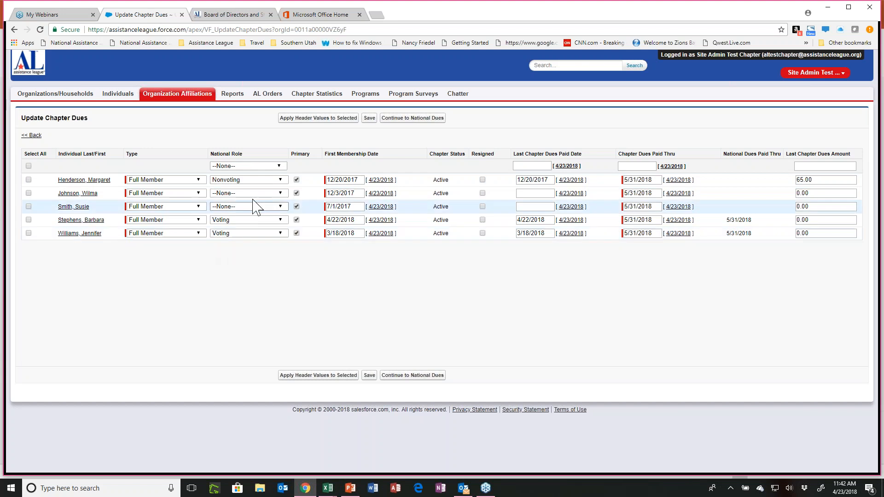
{"action": "left_click", "coordinate": [275, 167]}
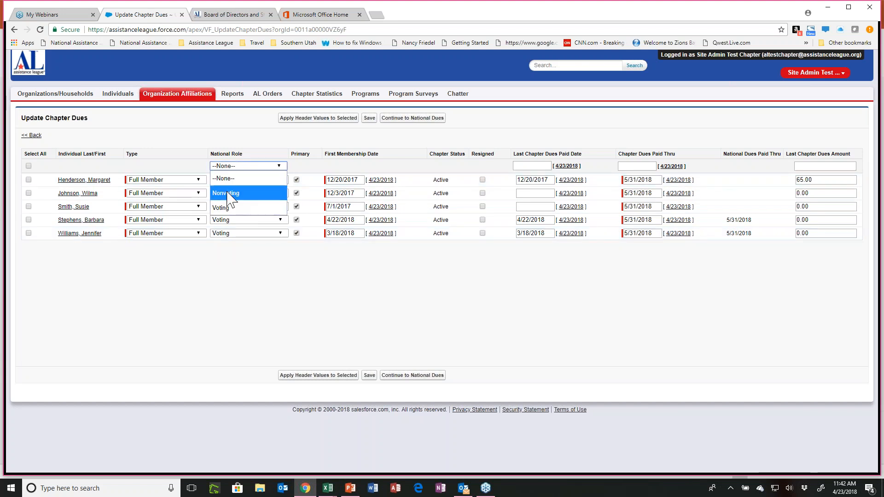
{"action": "left_click", "coordinate": [223, 208]}
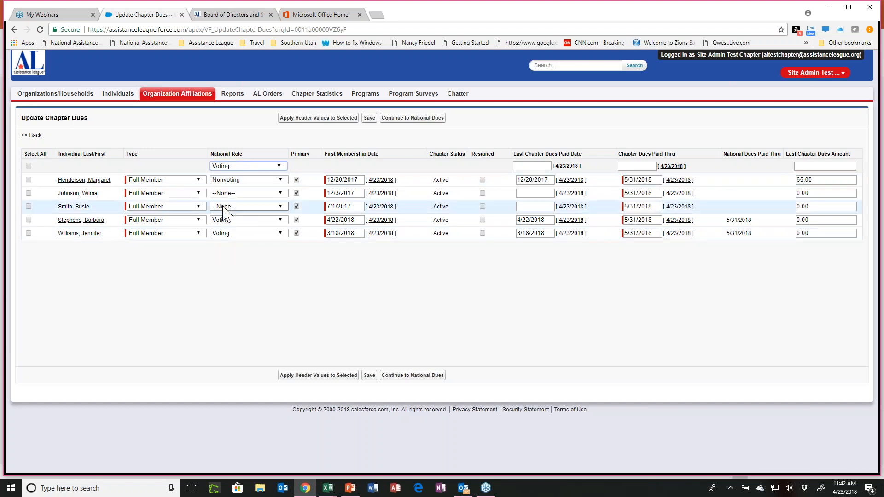
{"action": "left_click", "coordinate": [28, 166]}
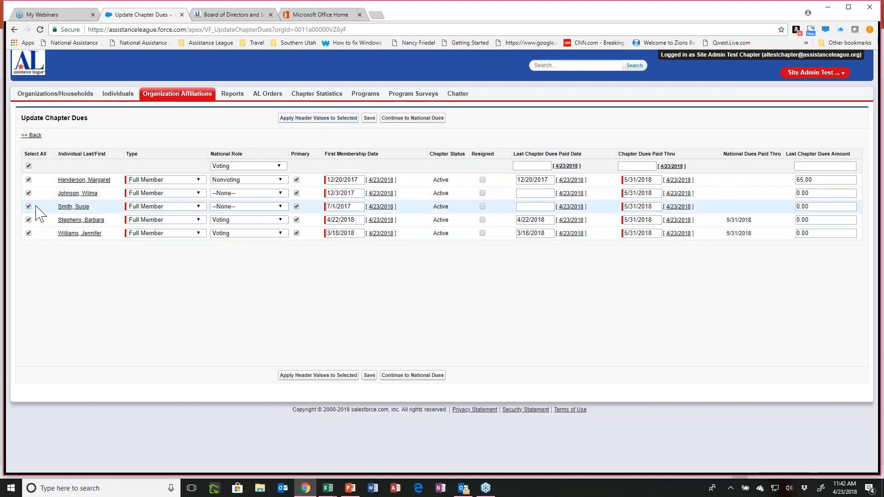
{"action": "left_click", "coordinate": [29, 179]}
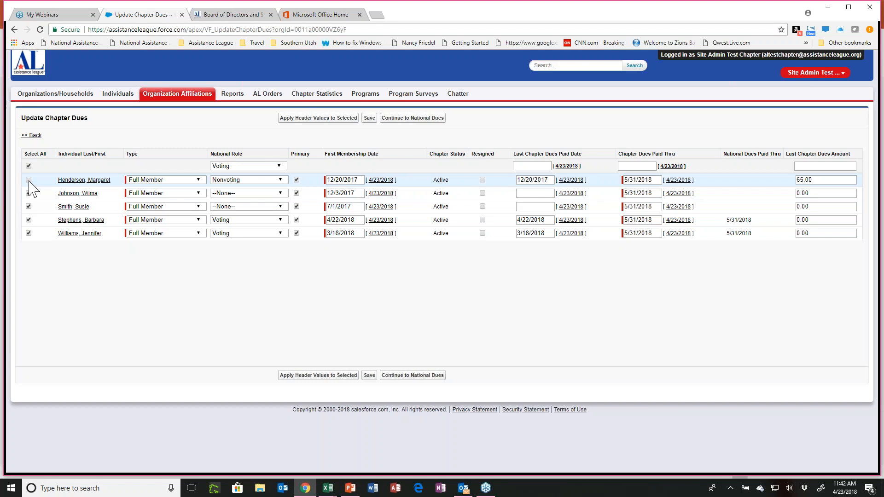
{"action": "left_click", "coordinate": [303, 120]}
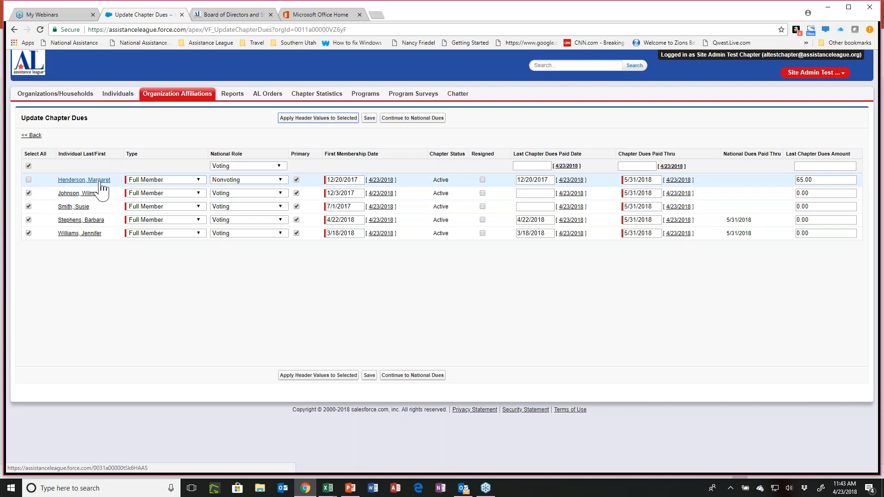
{"action": "left_click", "coordinate": [199, 180]}
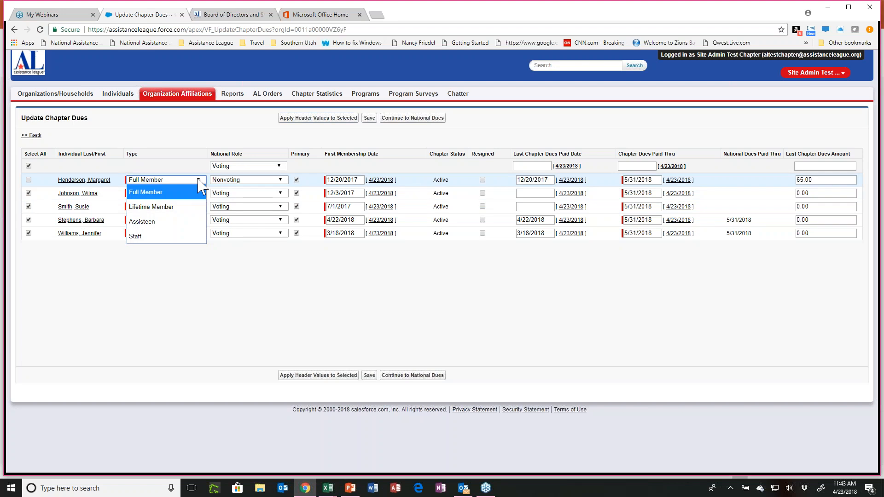
{"action": "left_click", "coordinate": [199, 180]}
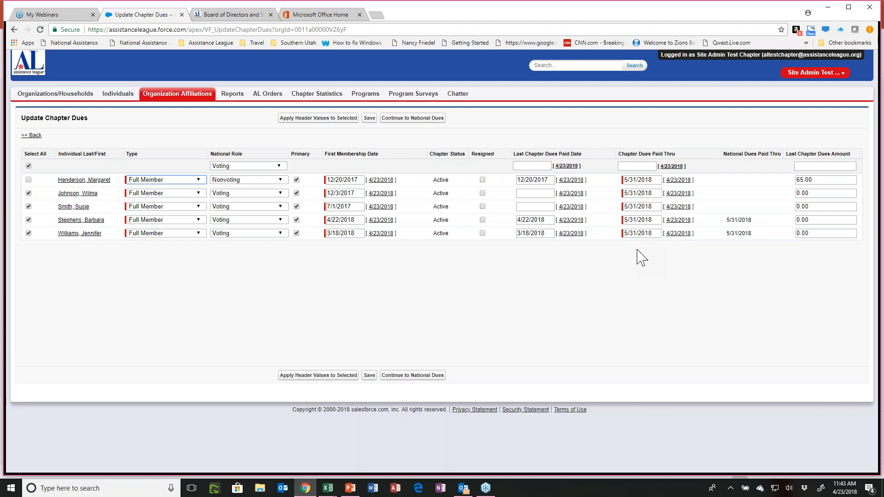
Set the first listed member's Chapter Dues Paid Thru date to 5/31/2017 and save the chapter dues.
{"action": "left_click_drag", "start_coordinate": [648, 181], "coordinate": [658, 180]}
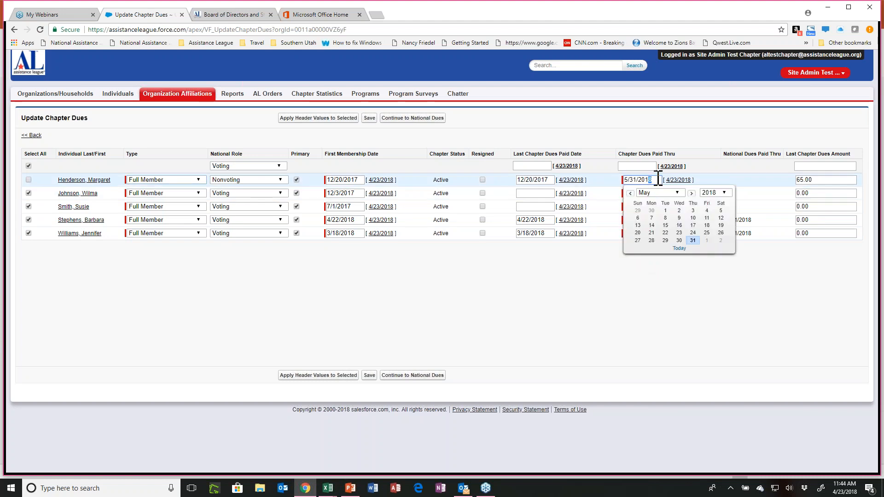
{"action": "type", "text": "7"}
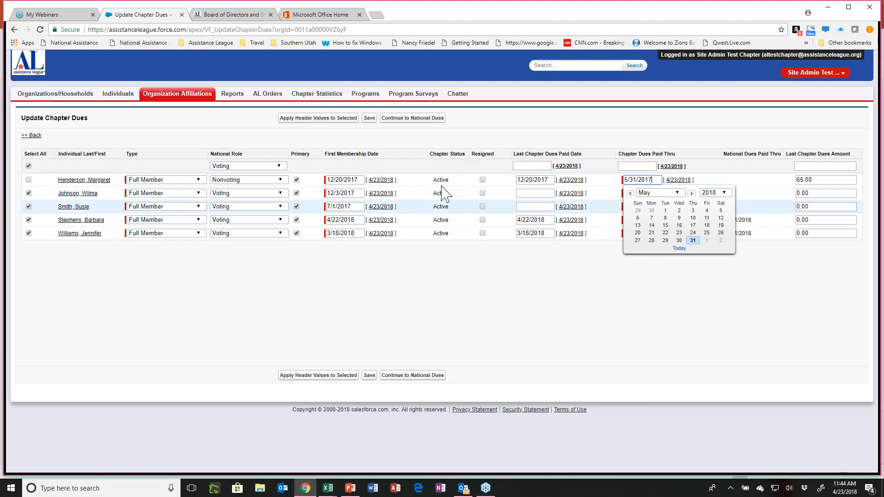
{"action": "left_click", "coordinate": [369, 118]}
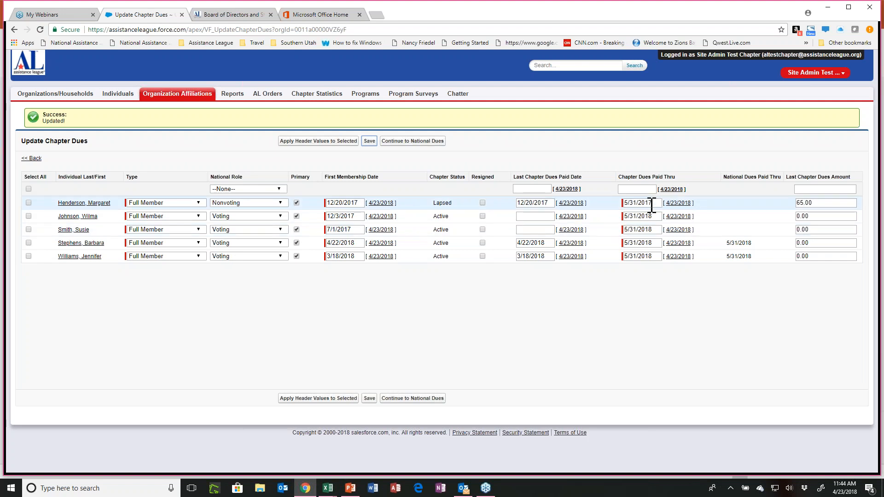
Set the first listed member's Chapter Dues Paid Thru date to 5/31/2018 and save the chapter dues.
{"action": "left_click_drag", "start_coordinate": [649, 202], "coordinate": [654, 200]}
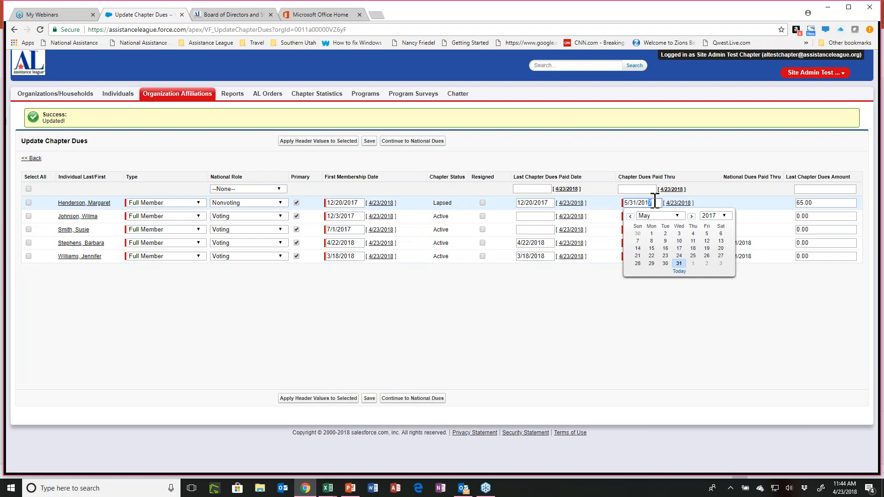
{"action": "type", "text": "8"}
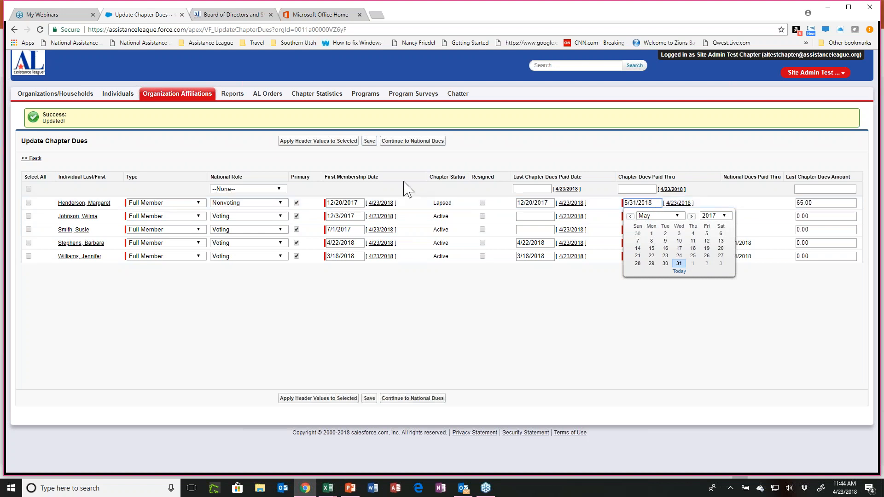
{"action": "left_click", "coordinate": [370, 143]}
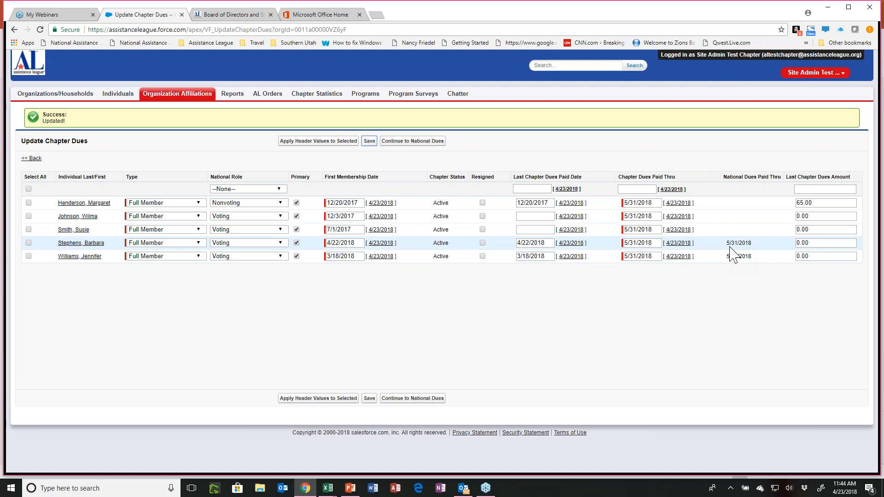
Apply a Last Chapter Dues Amount of 65 to all members and save the chapter dues.
{"action": "left_click", "coordinate": [803, 189]}
{"action": "type", "text": "65"}
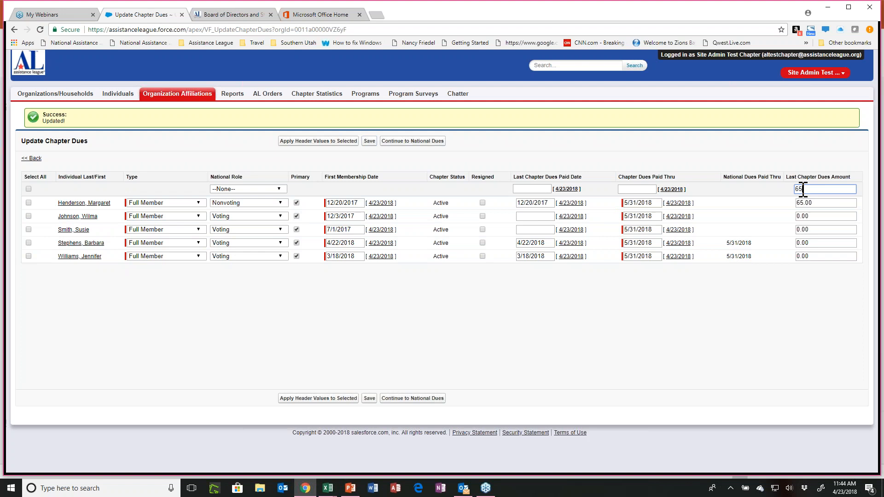
{"action": "left_click", "coordinate": [27, 191]}
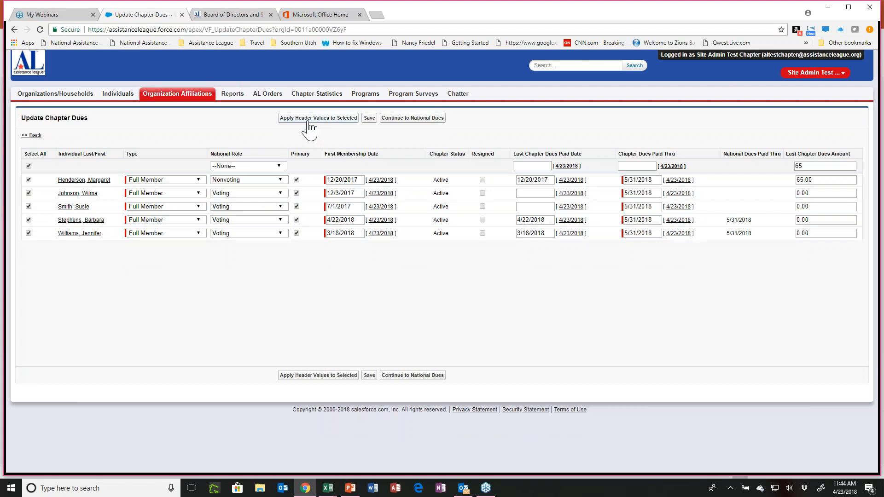
{"action": "left_click", "coordinate": [308, 123]}
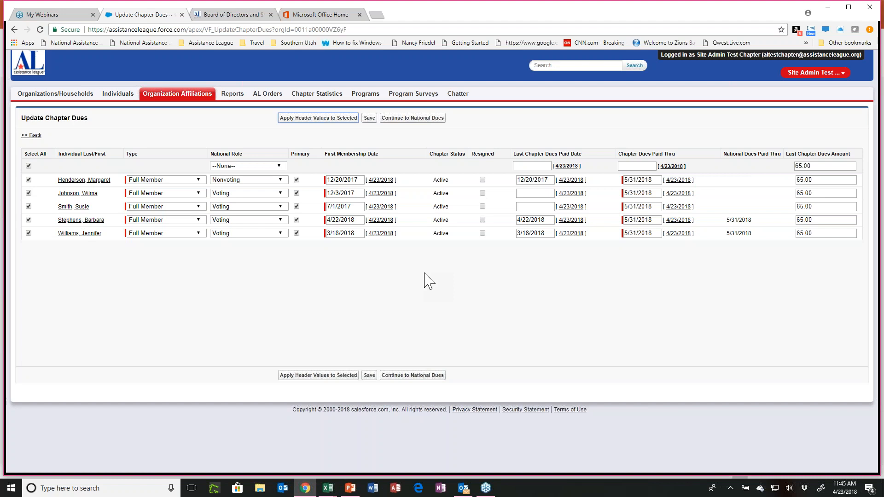
{"action": "left_click", "coordinate": [370, 121]}
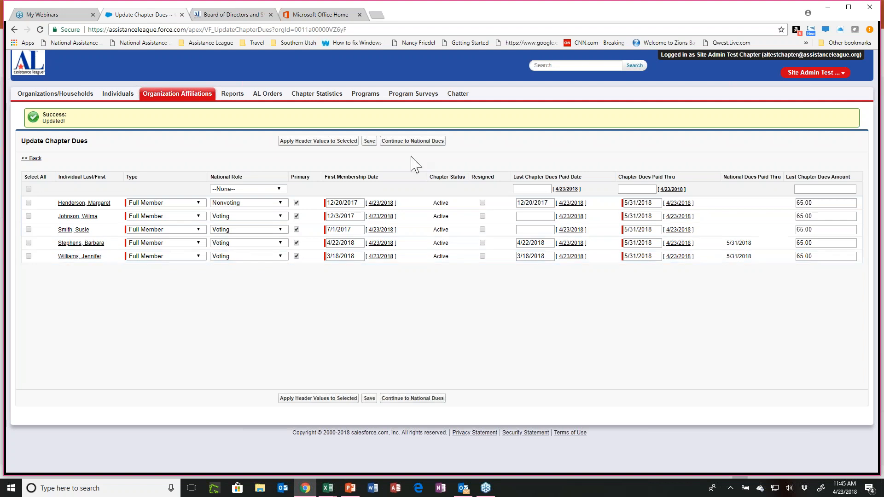
Create a national dues order covering all listed members and open its Print/Export receipt.
{"action": "left_click", "coordinate": [412, 141]}
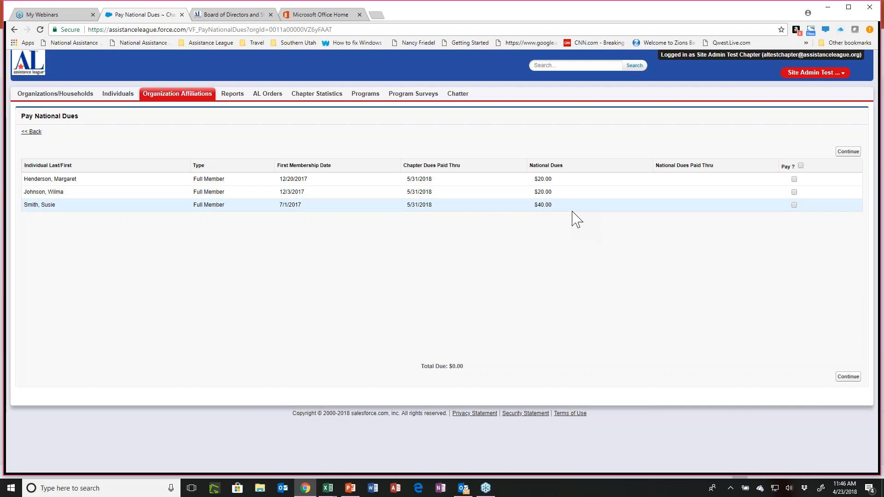
{"action": "left_click", "coordinate": [800, 166]}
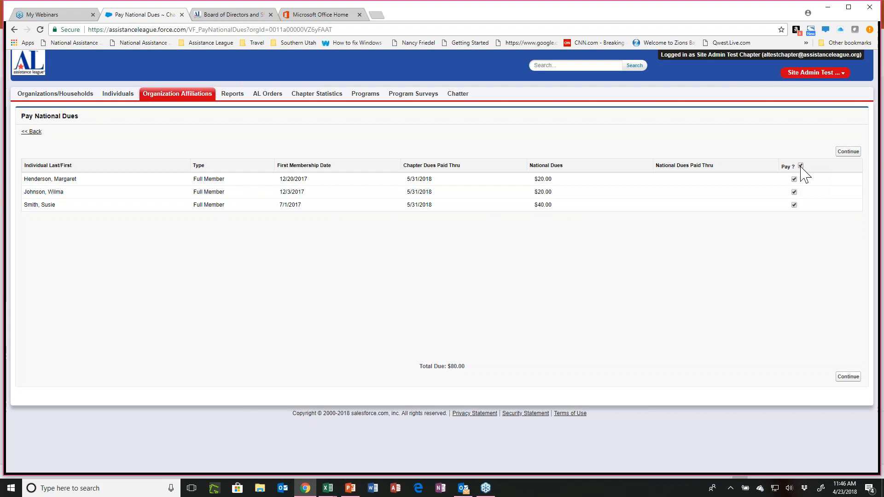
{"action": "left_click", "coordinate": [842, 153]}
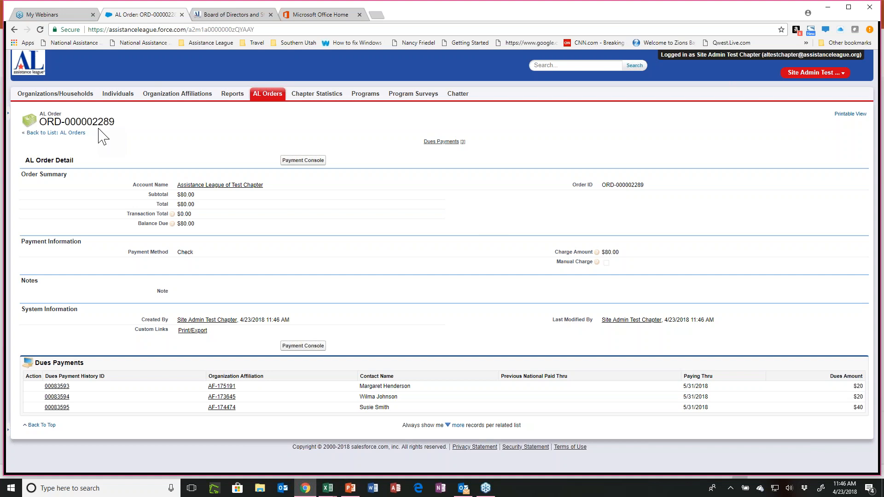
{"action": "left_click", "coordinate": [189, 333]}
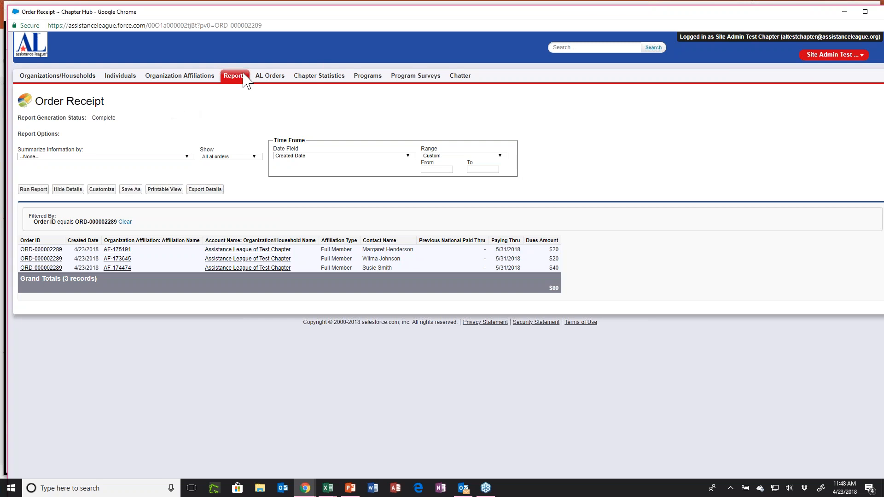
Look through the Awaiting Payment and Complete Orders views of AL Orders and close the receipt window.
{"action": "left_click", "coordinate": [269, 77]}
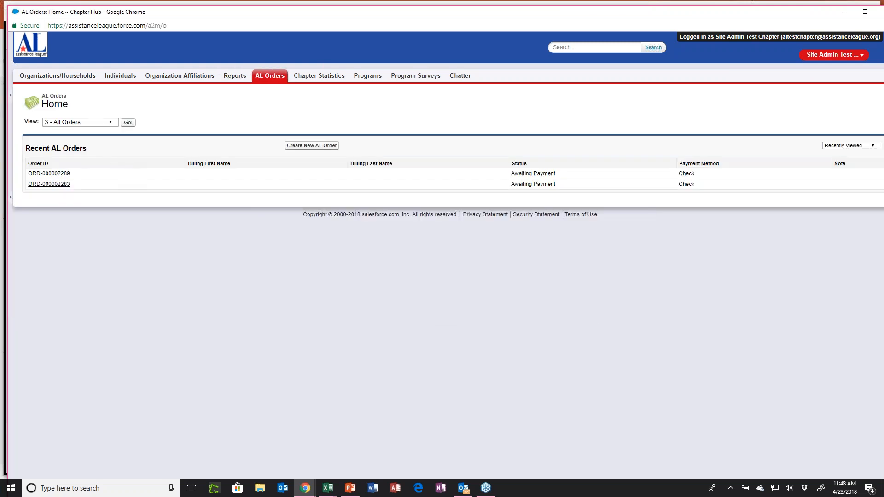
{"action": "left_click", "coordinate": [113, 123]}
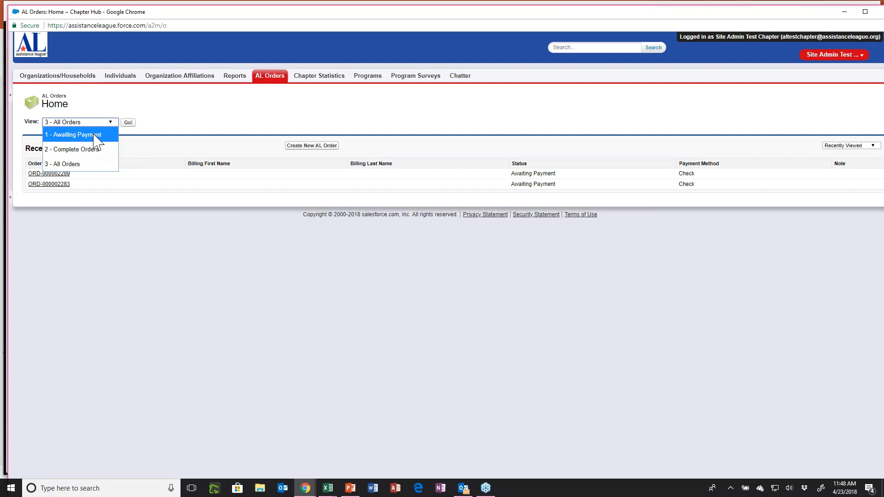
{"action": "left_click", "coordinate": [74, 135]}
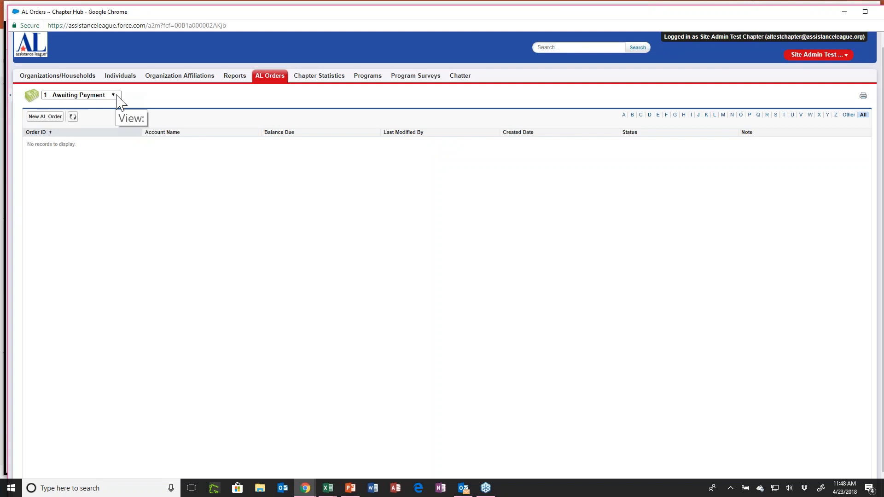
{"action": "left_click", "coordinate": [115, 95]}
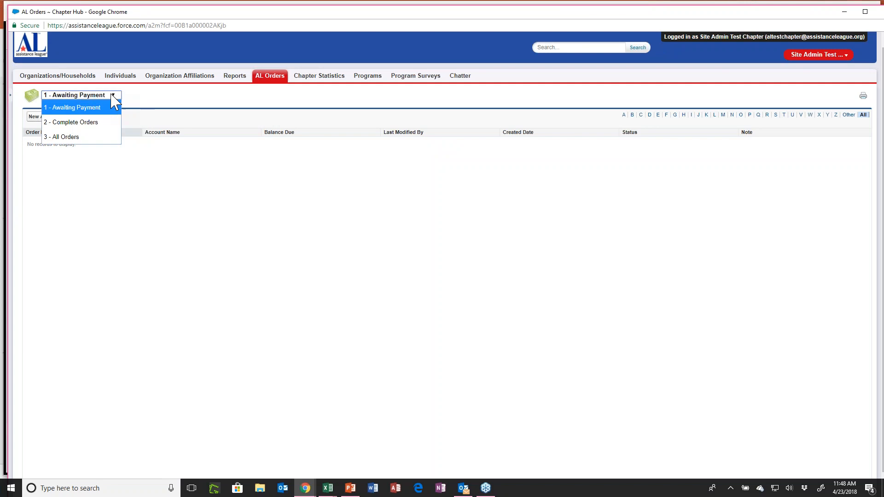
{"action": "left_click", "coordinate": [81, 123]}
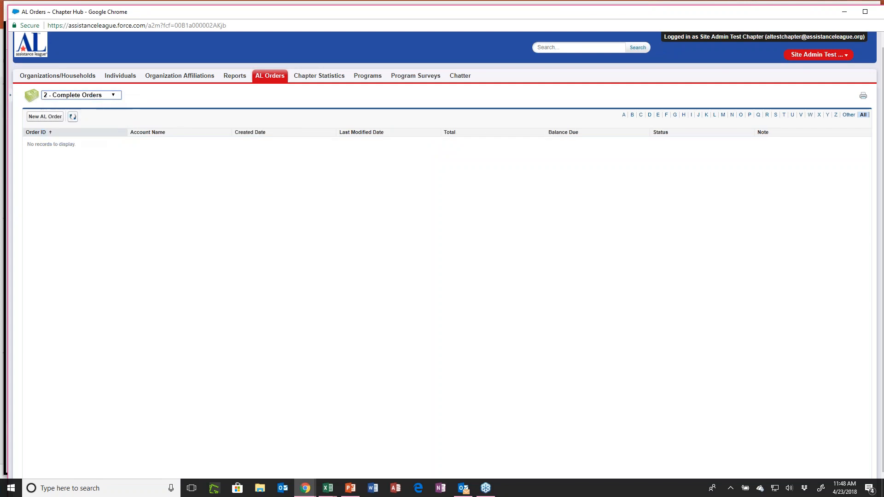
{"action": "left_click", "coordinate": [118, 97]}
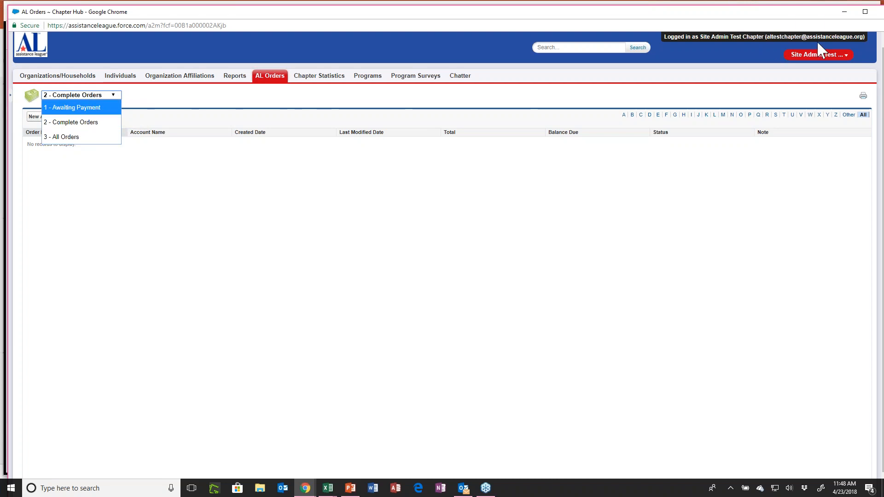
{"action": "left_click", "coordinate": [865, 11]}
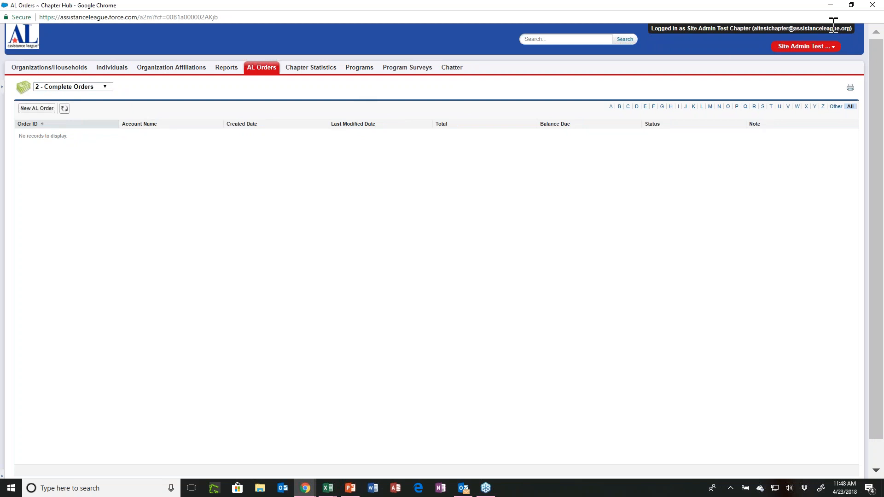
{"action": "left_click", "coordinate": [872, 5]}
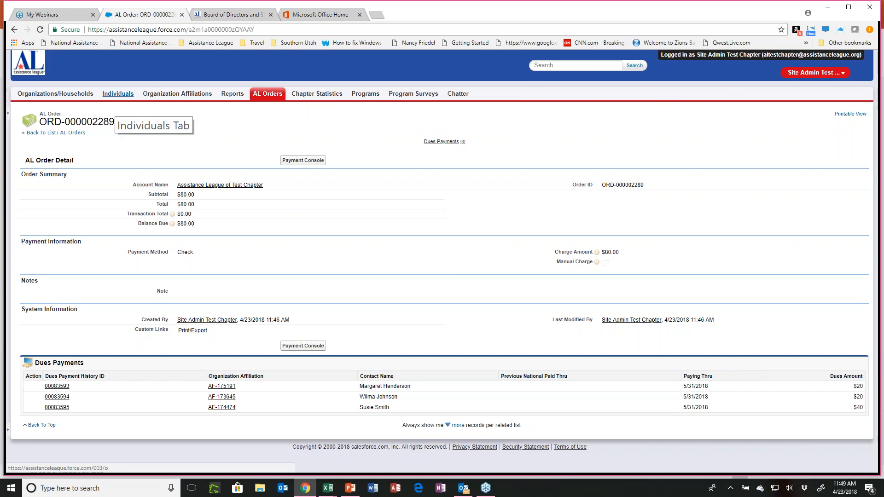
Create a new individual using the Member record type.
{"action": "left_click", "coordinate": [118, 94]}
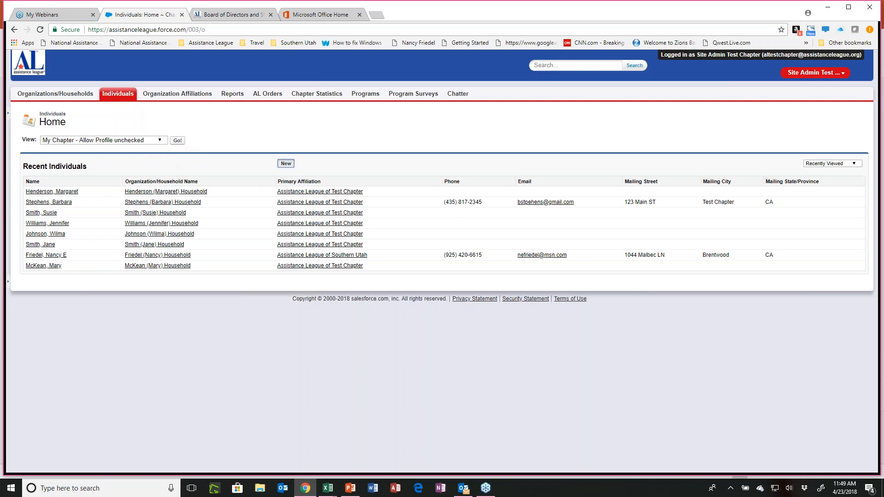
{"action": "left_click", "coordinate": [356, 213]}
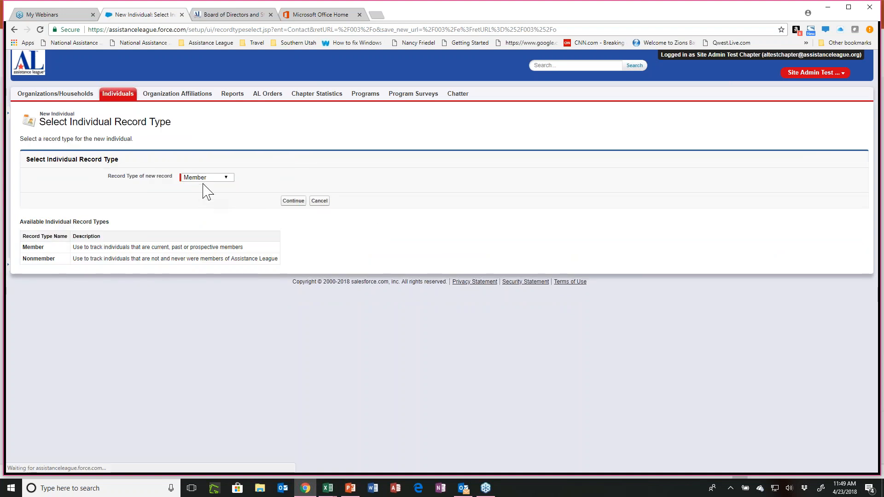
{"action": "left_click", "coordinate": [292, 203]}
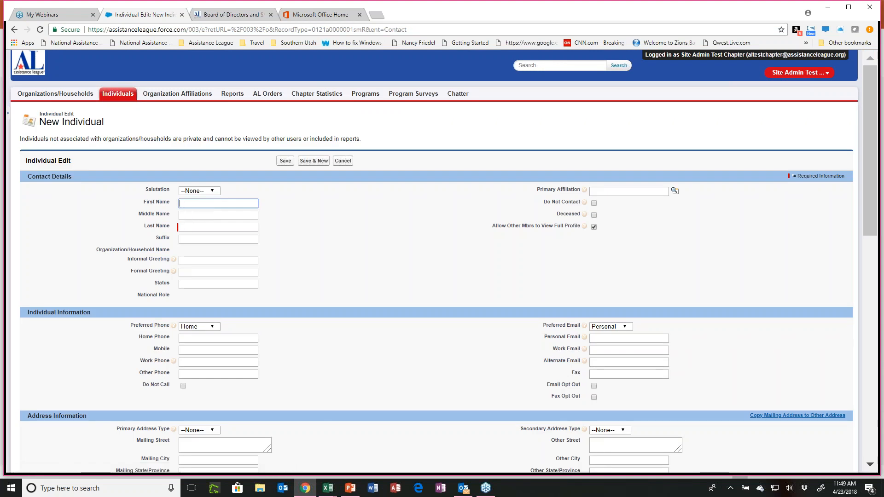
Enter the new member's first and last name in the contact details.
{"action": "type", "text": "Phpyl"}
{"action": "key", "text": "BackSpace"}
{"action": "key", "text": "BackSpace"}
{"action": "key", "text": "BackSpace"}
{"action": "type", "text": "hylis"}
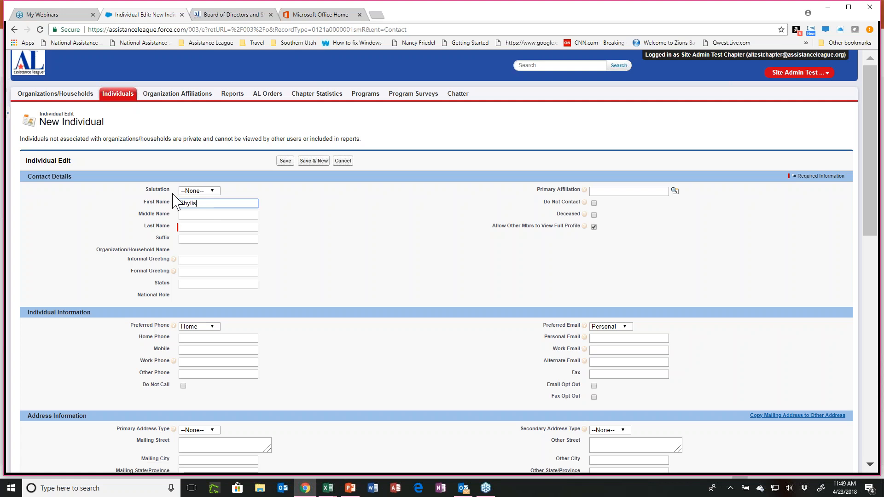
{"action": "left_click", "coordinate": [198, 227]}
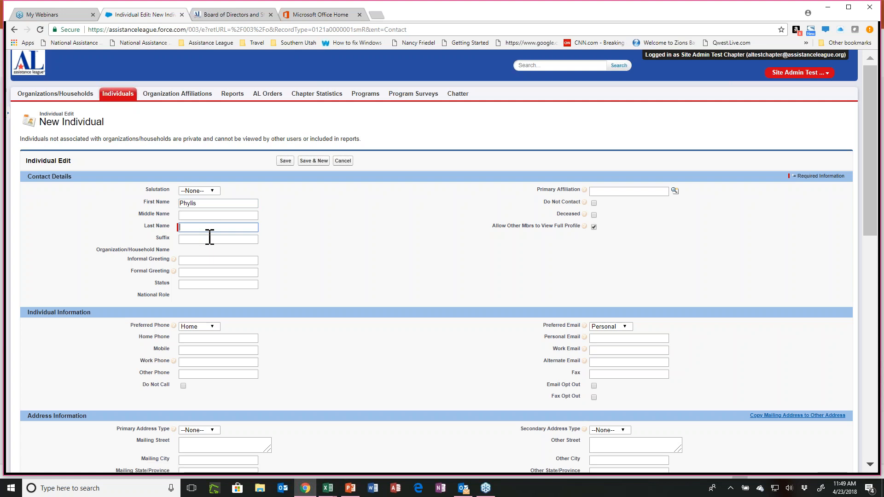
{"action": "type", "text": "Newmember"}
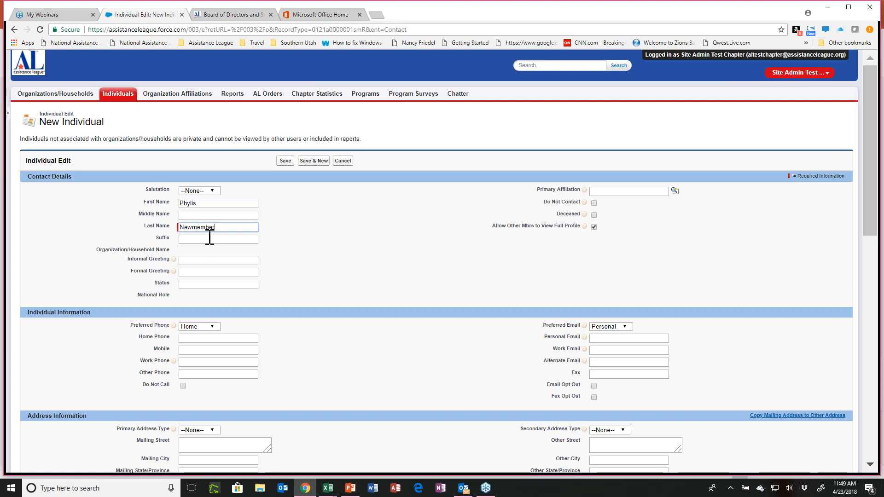
Set the new member's Primary Affiliation to Assistance League of Test Chapter.
{"action": "left_click", "coordinate": [610, 192]}
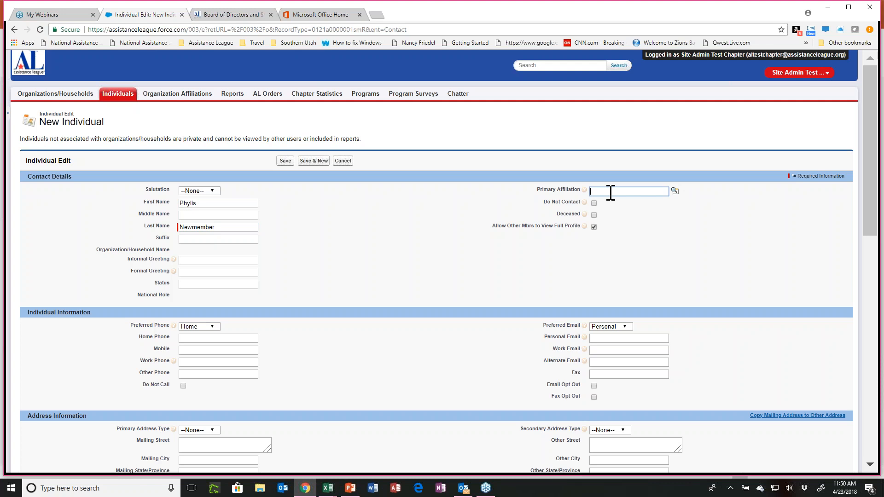
{"action": "type", "text": "test"}
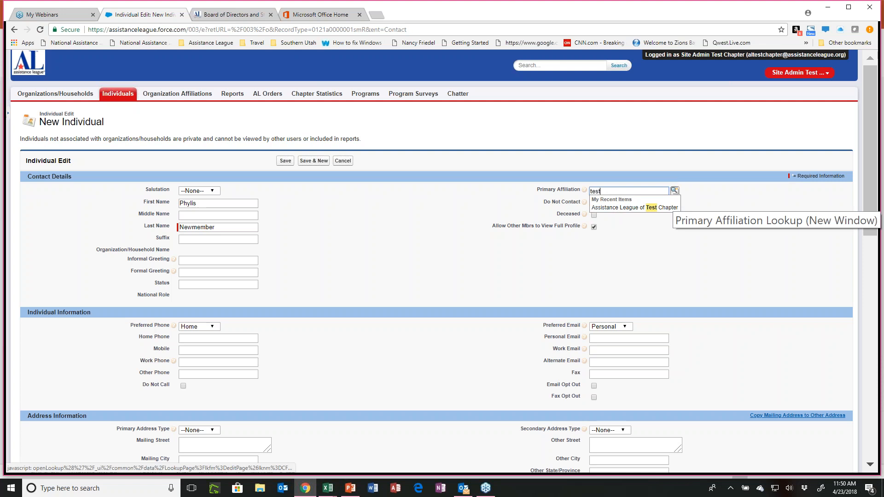
{"action": "left_click", "coordinate": [674, 191]}
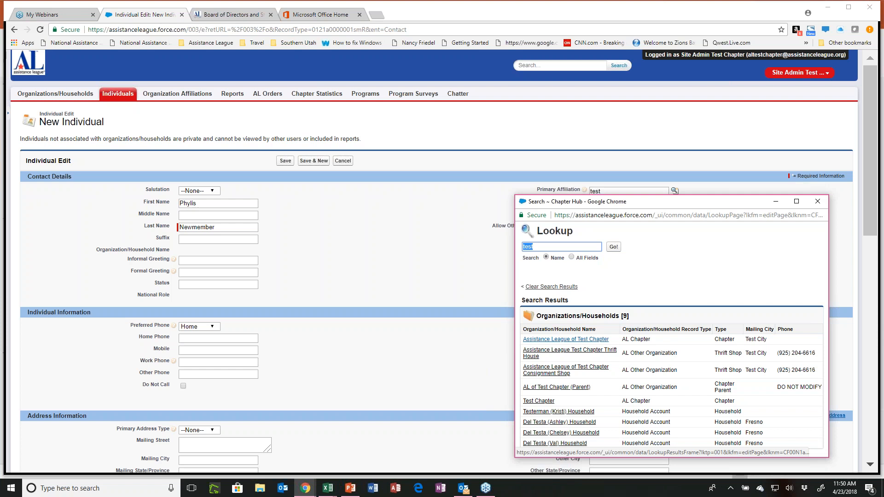
{"action": "left_click", "coordinate": [818, 202]}
{"action": "left_click", "coordinate": [605, 190]}
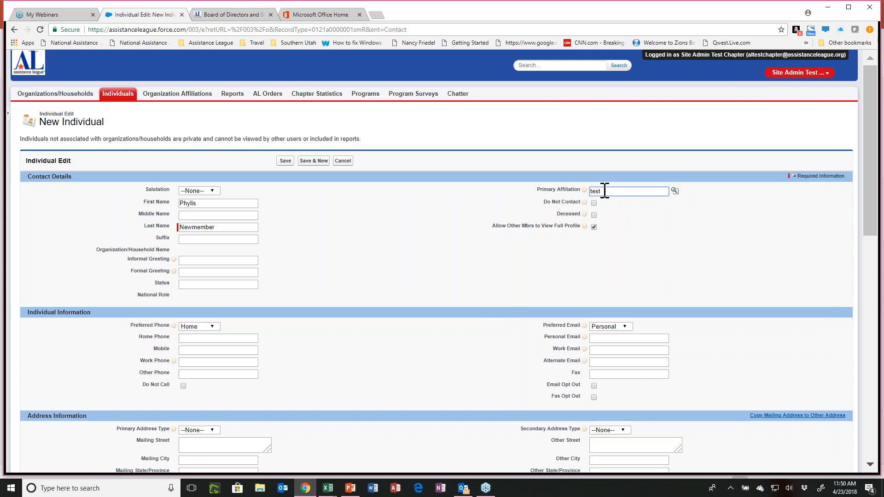
{"action": "key", "text": "Return"}
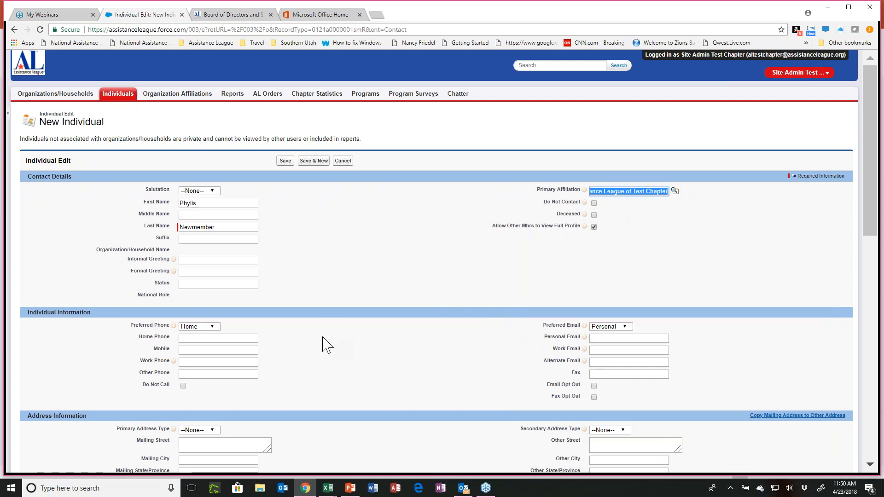
Set the new member's Gender to Female and Generation to 1946-1964 - Baby Boomers.
{"action": "scroll", "coordinate": [284, 399], "scroll_direction": "down", "scroll_amount": 2}
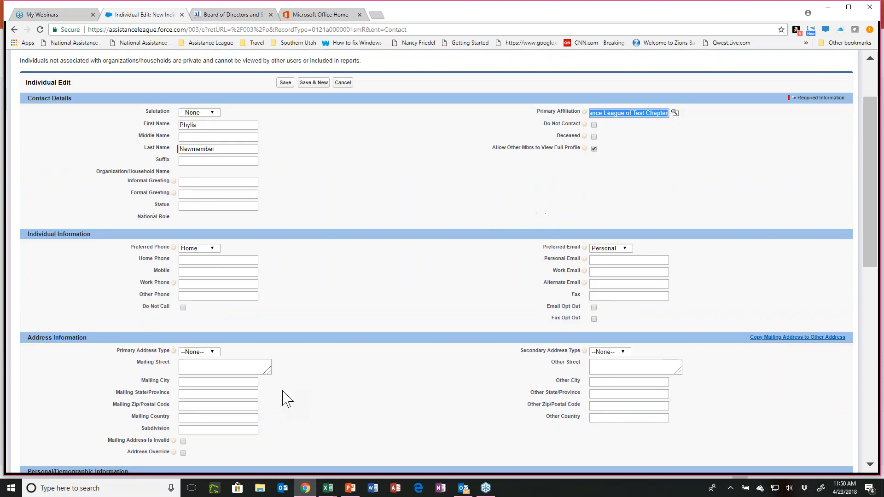
{"action": "scroll", "coordinate": [284, 398], "scroll_direction": "down", "scroll_amount": 2}
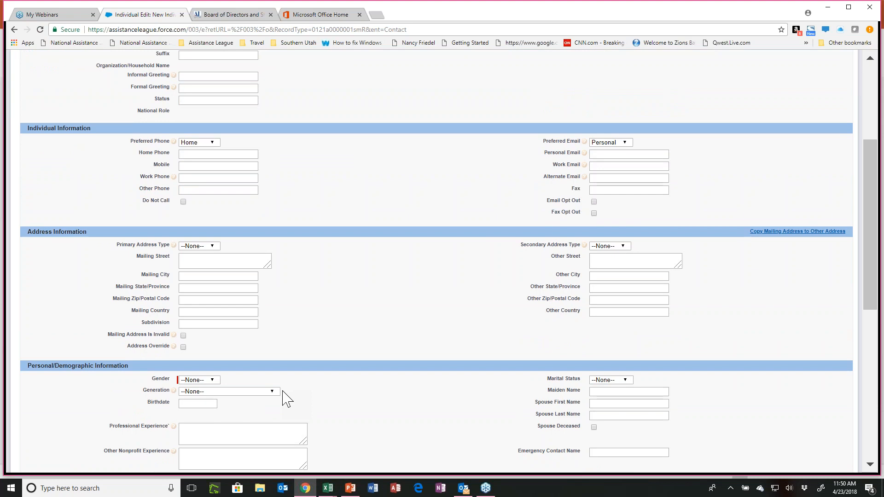
{"action": "scroll", "coordinate": [284, 399], "scroll_direction": "up", "scroll_amount": 1}
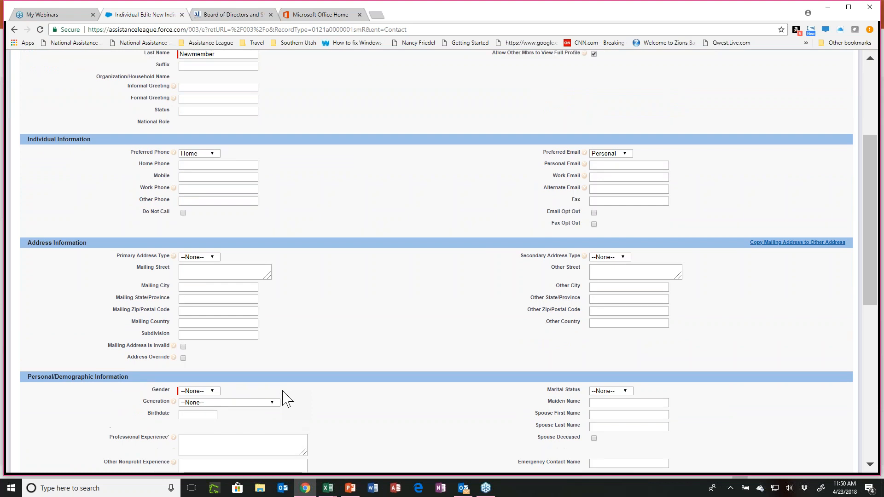
{"action": "scroll", "coordinate": [284, 398], "scroll_direction": "down", "scroll_amount": 1}
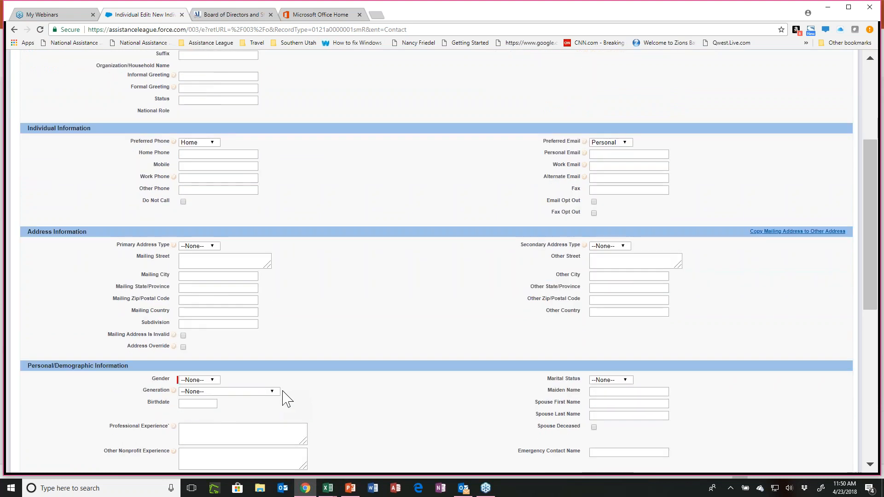
{"action": "scroll", "coordinate": [284, 399], "scroll_direction": "down", "scroll_amount": 2}
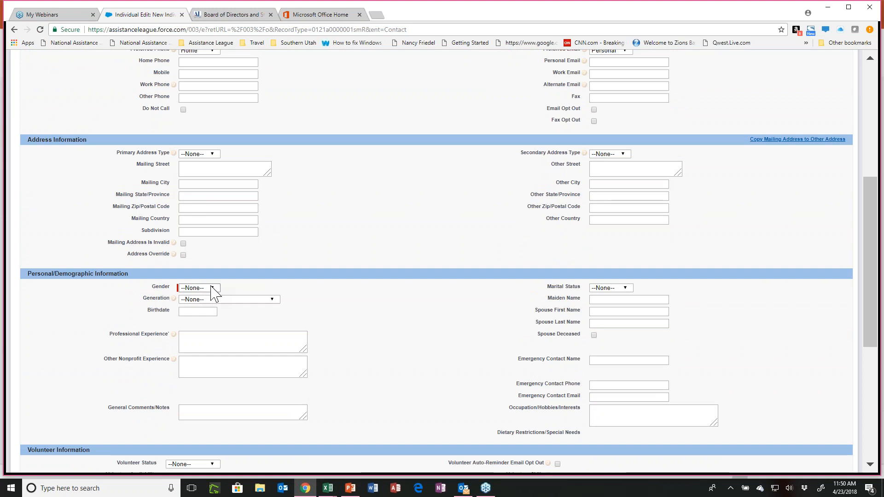
{"action": "left_click", "coordinate": [214, 290]}
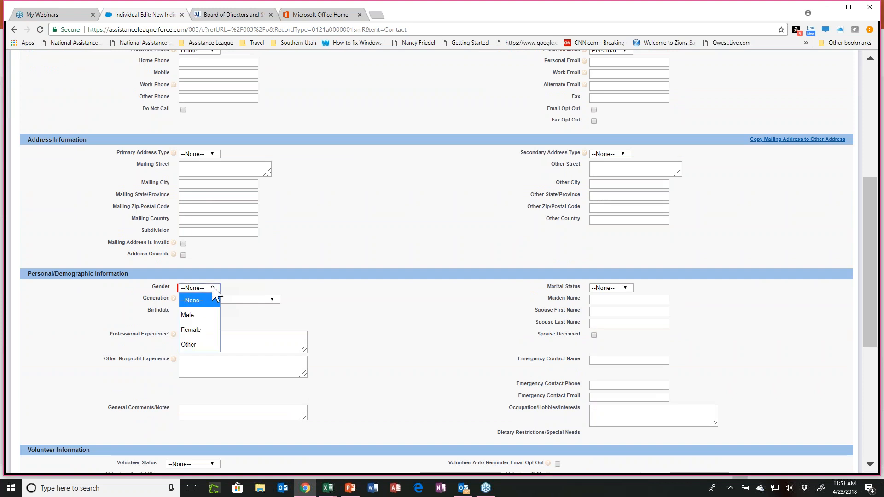
{"action": "left_click", "coordinate": [189, 329]}
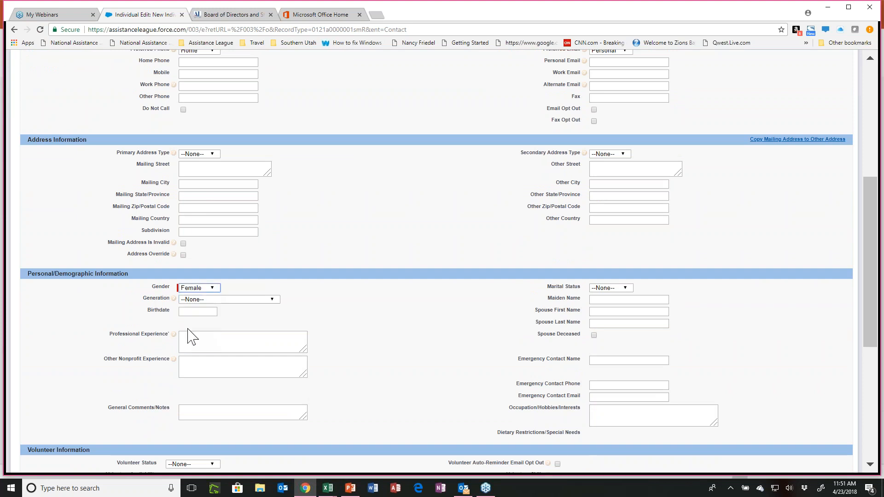
{"action": "left_click", "coordinate": [272, 301]}
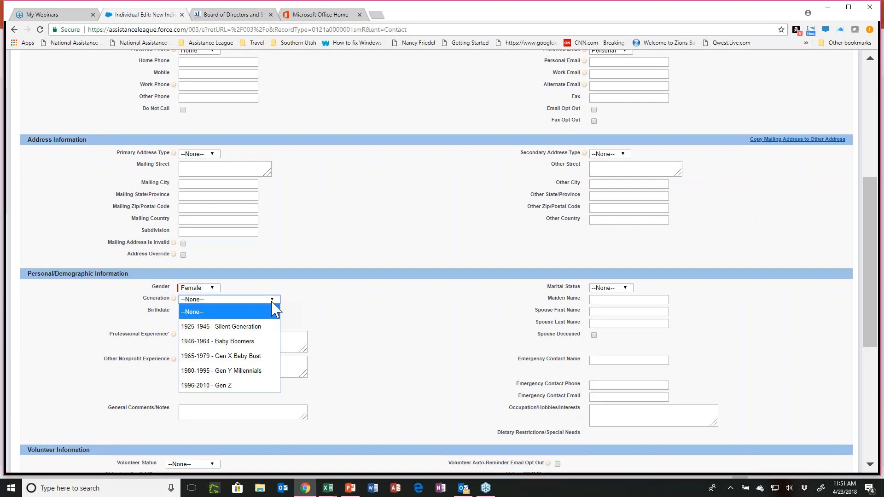
{"action": "left_click", "coordinate": [241, 345]}
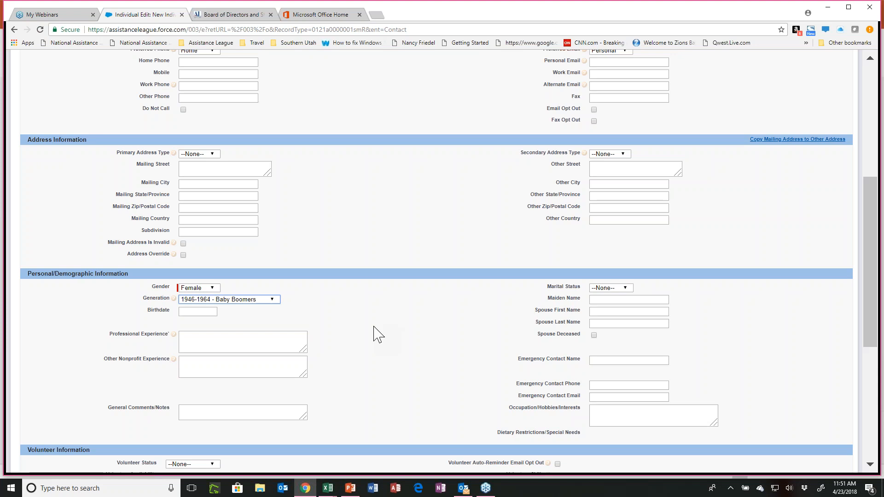
Fill in the new member's birthdate and save the individual record.
{"action": "left_click", "coordinate": [190, 313]}
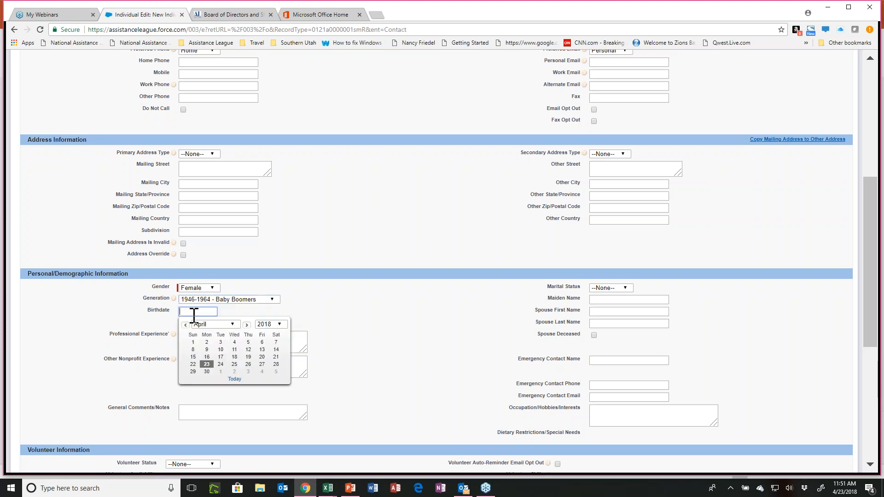
{"action": "left_click", "coordinate": [235, 364]}
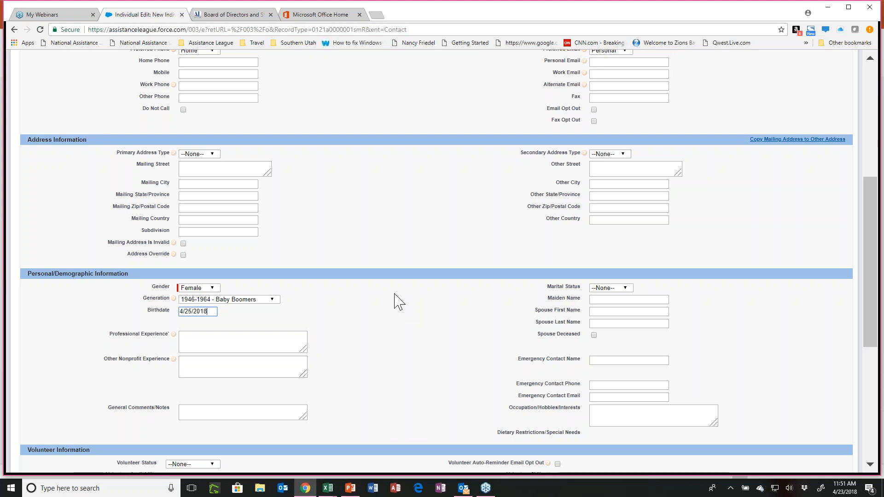
{"action": "scroll", "coordinate": [398, 302], "scroll_direction": "up", "scroll_amount": 6}
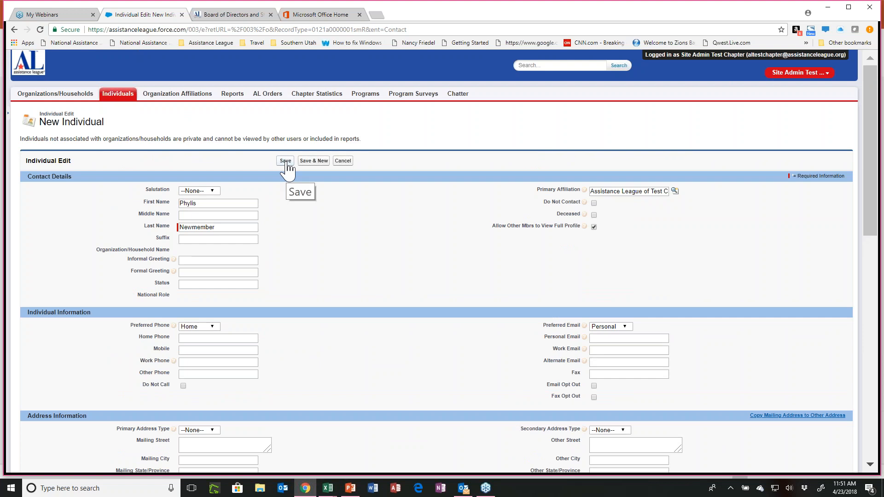
{"action": "left_click", "coordinate": [285, 161]}
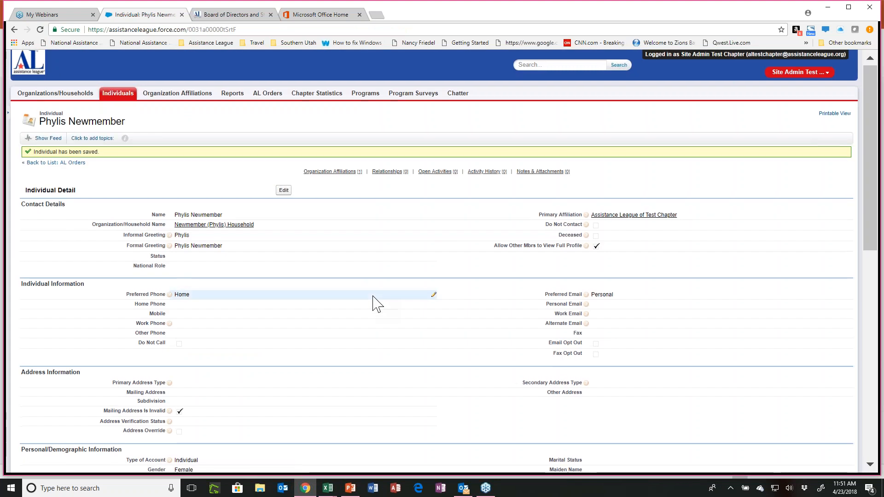
Review the saved individual's contact, demographic and volunteer details, plus the Organization Affiliations list.
{"action": "scroll", "coordinate": [376, 304], "scroll_direction": "down", "scroll_amount": 4}
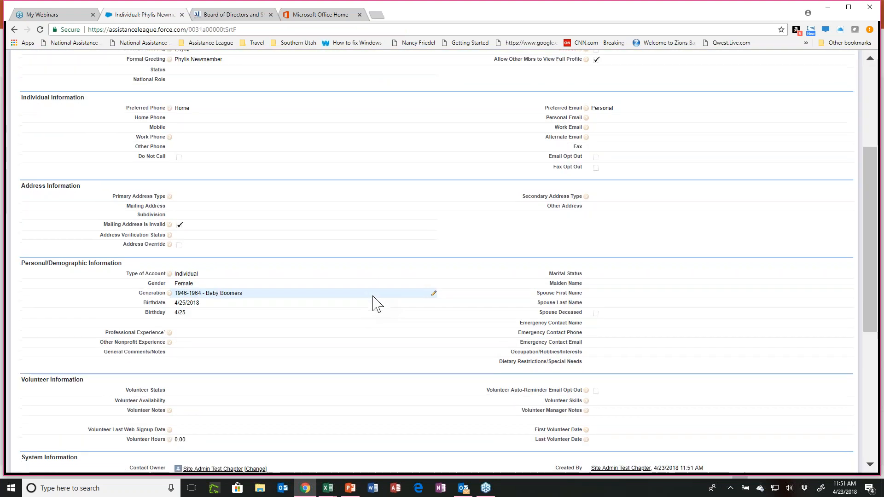
{"action": "scroll", "coordinate": [377, 304], "scroll_direction": "down", "scroll_amount": 2}
{"action": "scroll", "coordinate": [376, 304], "scroll_direction": "down", "scroll_amount": 2}
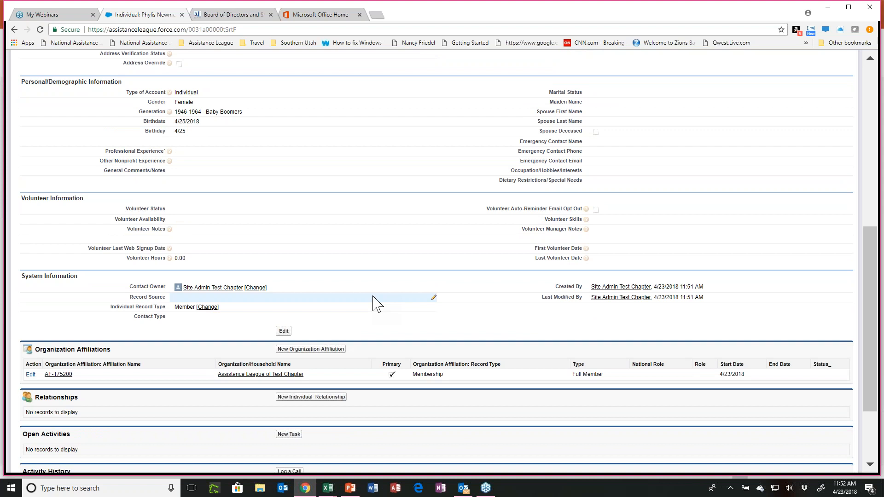
{"action": "scroll", "coordinate": [377, 304], "scroll_direction": "up", "scroll_amount": 2}
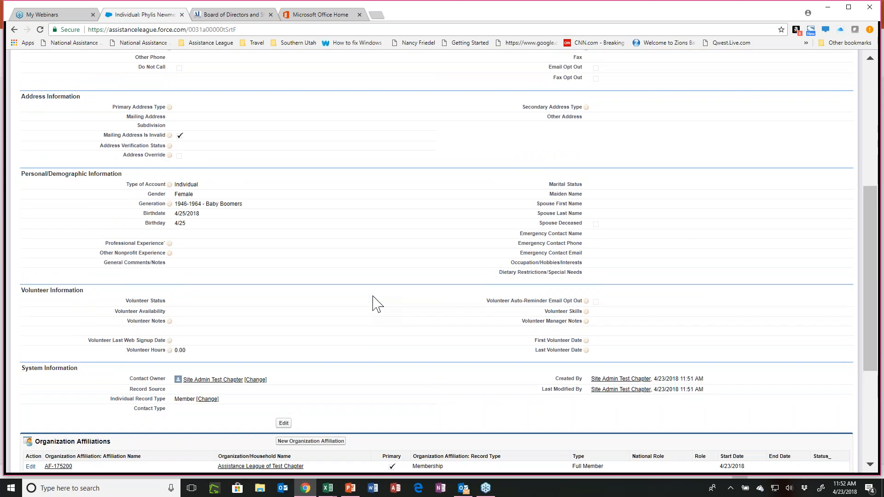
{"action": "scroll", "coordinate": [377, 304], "scroll_direction": "down", "scroll_amount": 1}
{"action": "scroll", "coordinate": [377, 304], "scroll_direction": "up", "scroll_amount": 3}
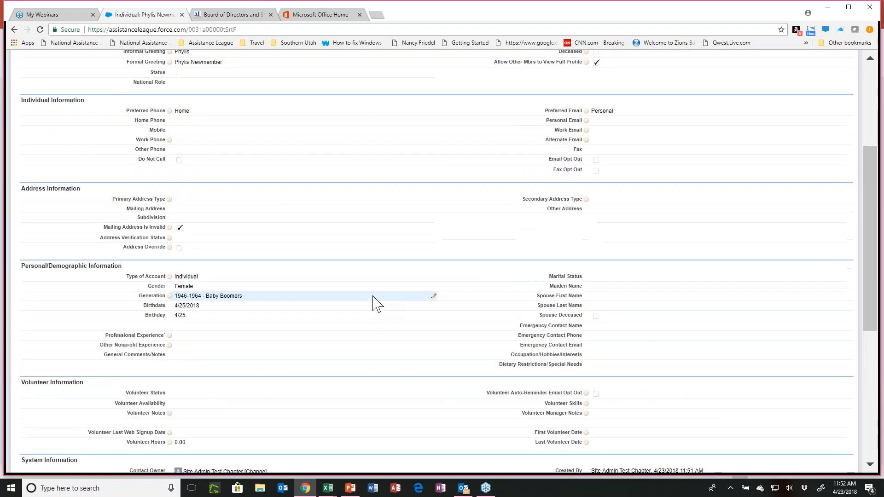
{"action": "scroll", "coordinate": [377, 304], "scroll_direction": "up", "scroll_amount": 2}
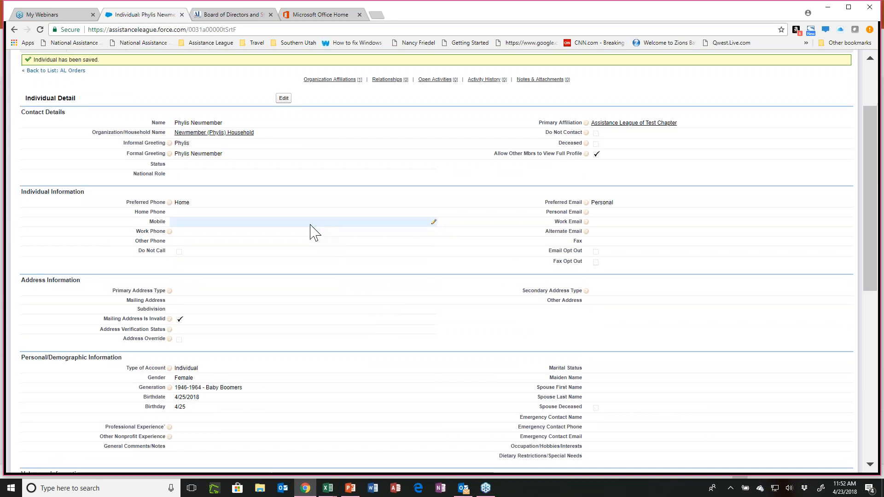
{"action": "scroll", "coordinate": [310, 233], "scroll_direction": "down", "scroll_amount": 2}
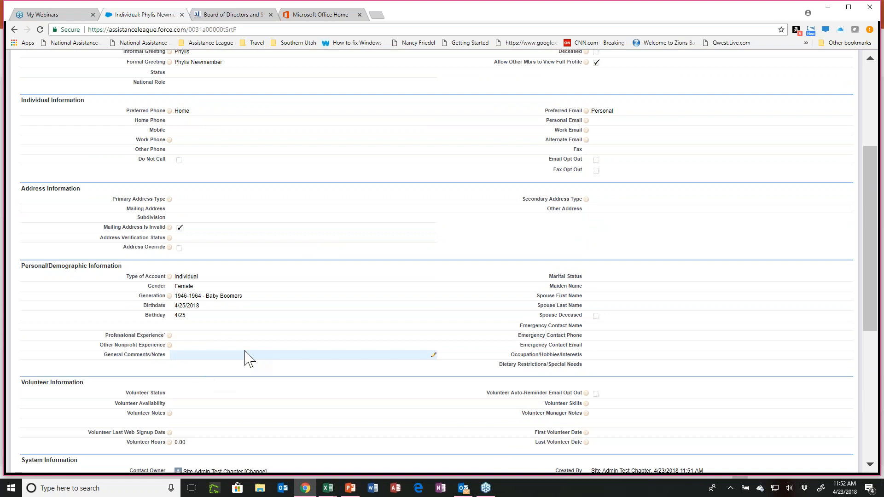
{"action": "scroll", "coordinate": [249, 358], "scroll_direction": "down", "scroll_amount": 2}
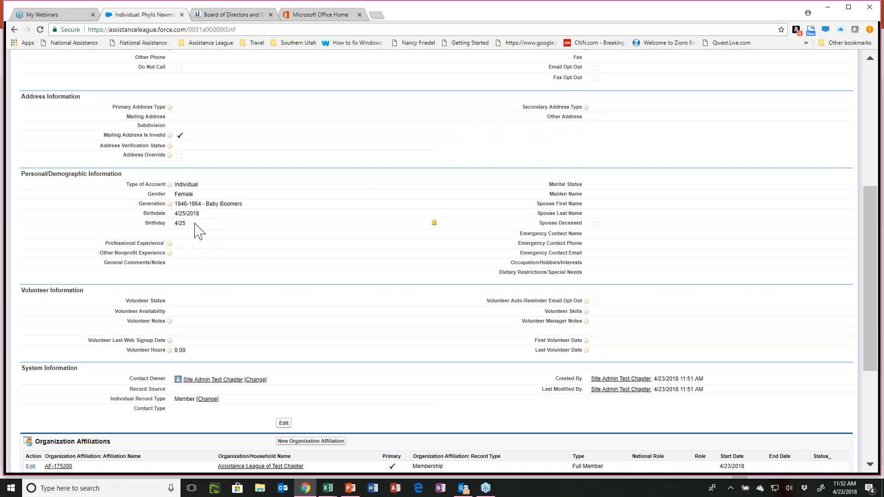
{"action": "scroll", "coordinate": [203, 233], "scroll_direction": "down", "scroll_amount": 2}
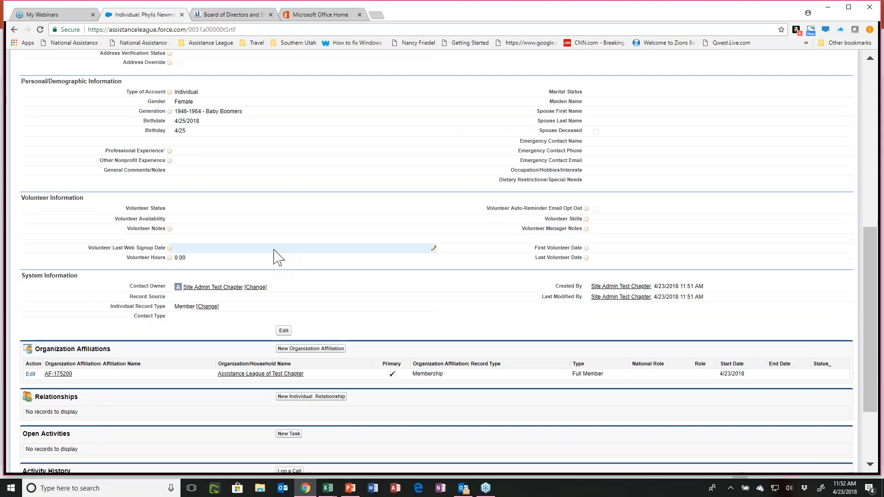
{"action": "scroll", "coordinate": [274, 258], "scroll_direction": "down", "scroll_amount": 2}
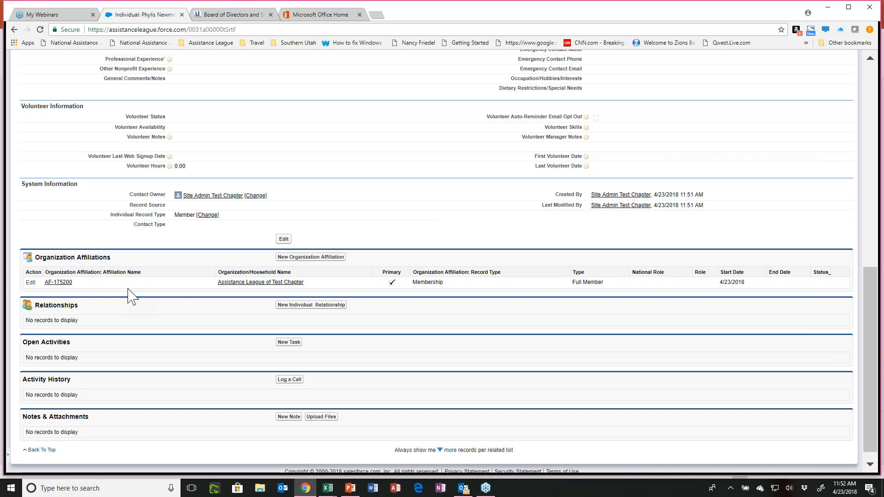
Edit the new member's Test Chapter affiliation, setting National Role to Voting and Type to Assisteen.
{"action": "left_click", "coordinate": [30, 283]}
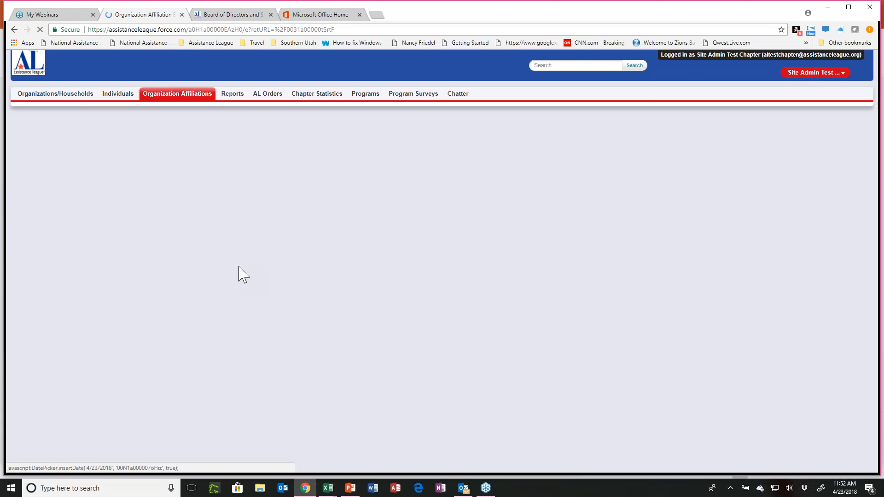
{"action": "left_click", "coordinate": [216, 187]}
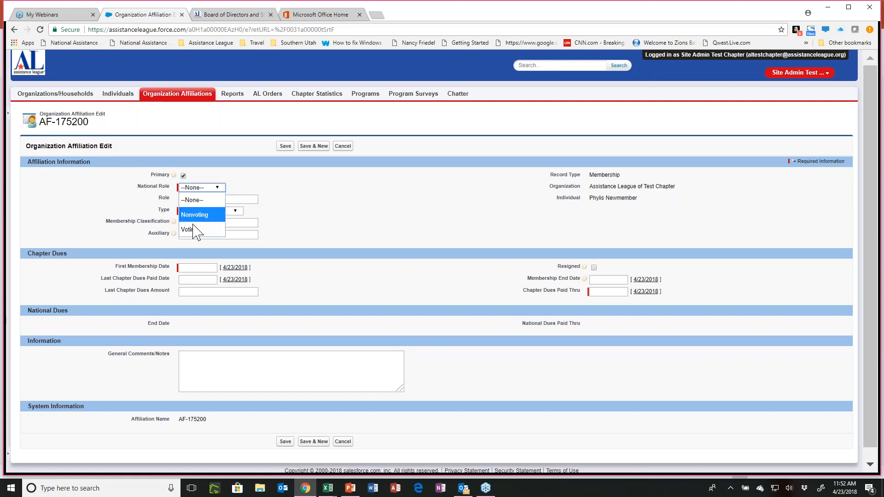
{"action": "left_click", "coordinate": [195, 229]}
{"action": "left_click", "coordinate": [237, 212]}
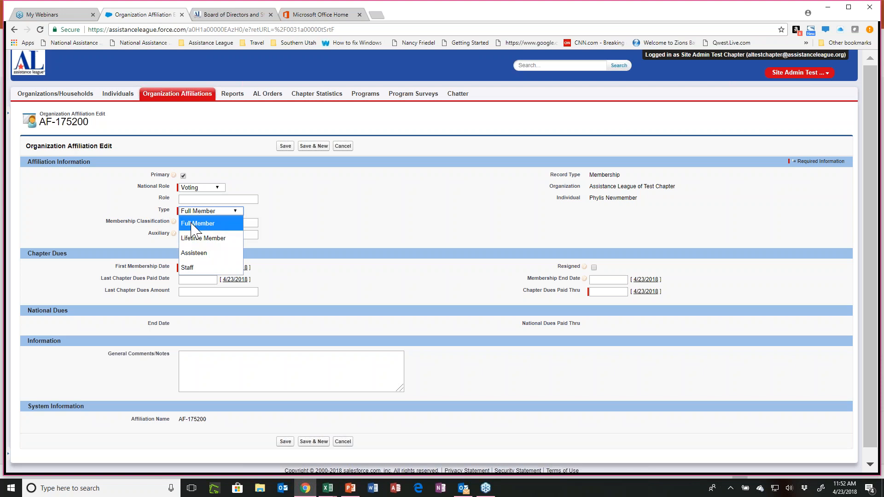
{"action": "left_click", "coordinate": [192, 254]}
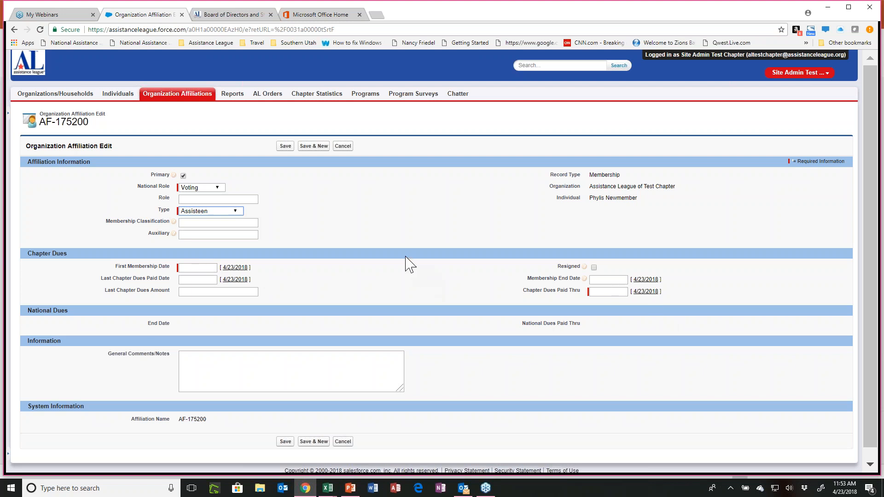
Set First Membership Date and Last Chapter Dues Paid Date to 4/23/2018, set Chapter Dues Paid Thru to 05/30/18, and try to save the affiliation.
{"action": "left_click", "coordinate": [235, 268]}
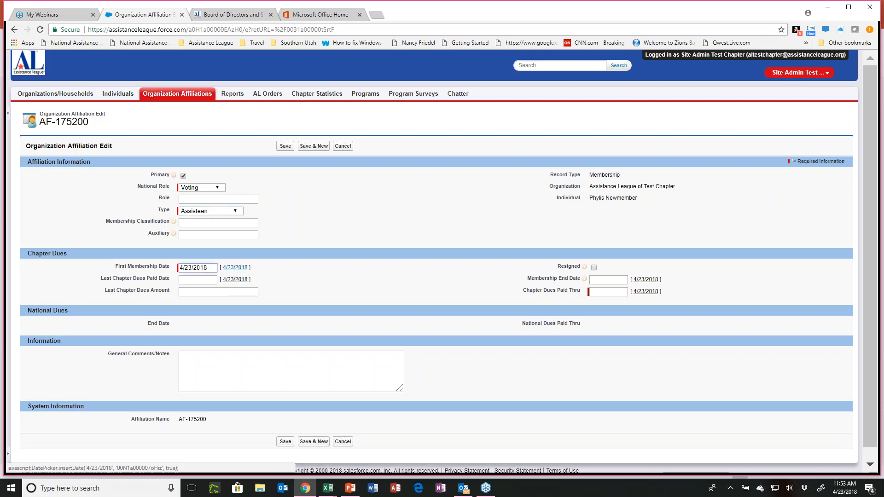
{"action": "left_click", "coordinate": [233, 280]}
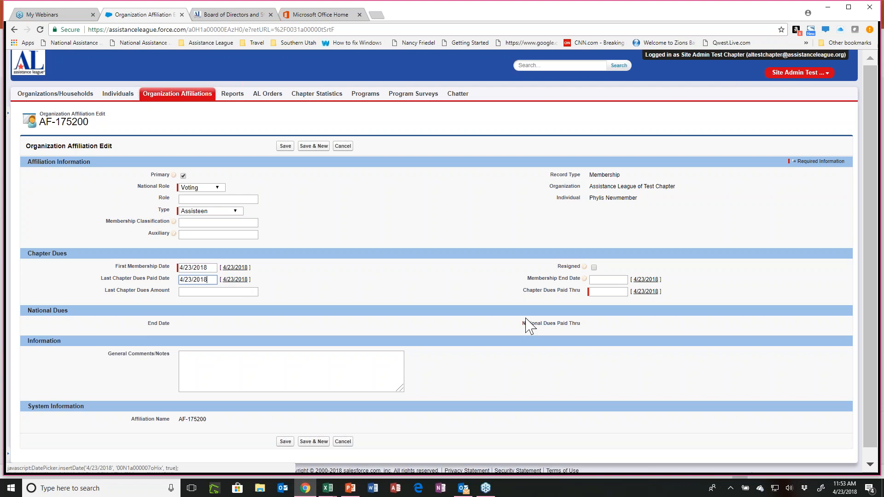
{"action": "left_click", "coordinate": [603, 291]}
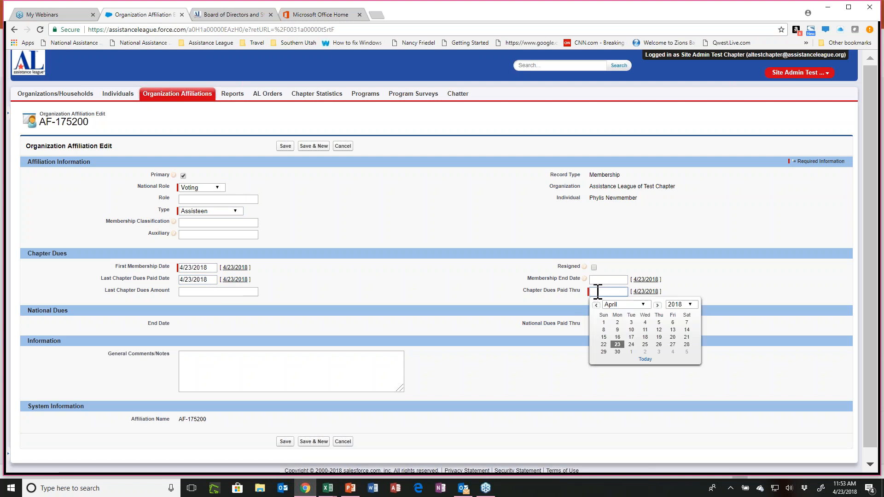
{"action": "type", "text": "05/31"}
{"action": "key", "text": "BackSpace"}
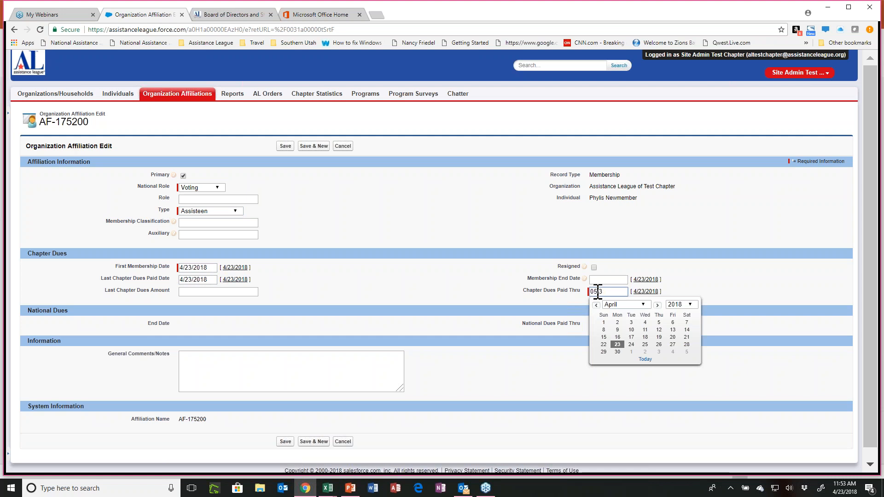
{"action": "type", "text": "0/18"}
{"action": "left_click", "coordinate": [286, 146]}
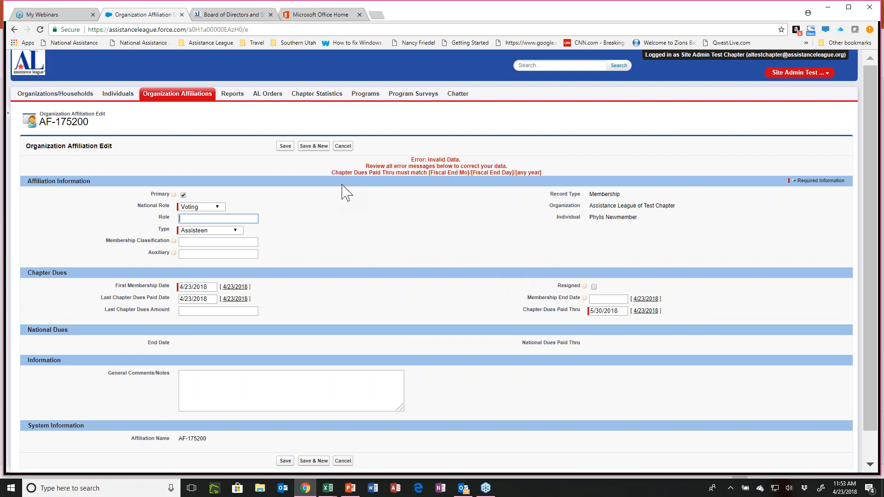
Correct Chapter Dues Paid Thru to 5/31/2018 and save the affiliation.
{"action": "left_click", "coordinate": [598, 313]}
{"action": "left_click_drag", "start_coordinate": [600, 311], "coordinate": [603, 311]}
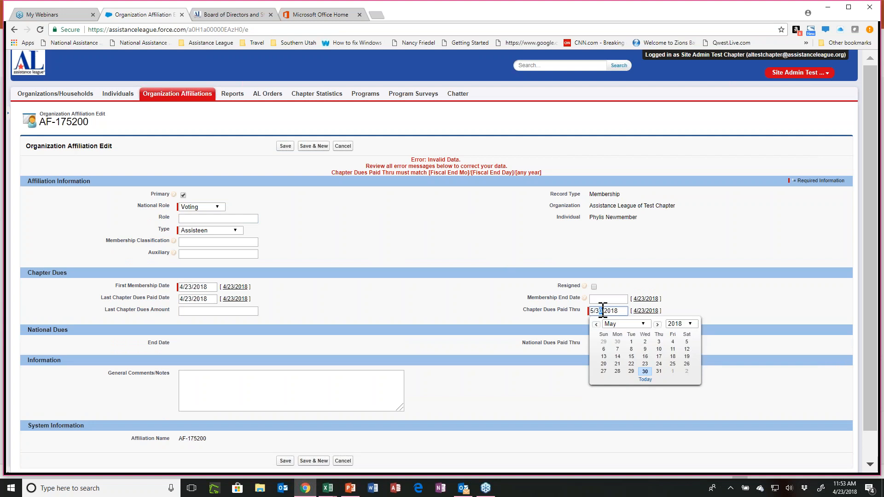
{"action": "type", "text": "1"}
{"action": "key", "text": "Return"}
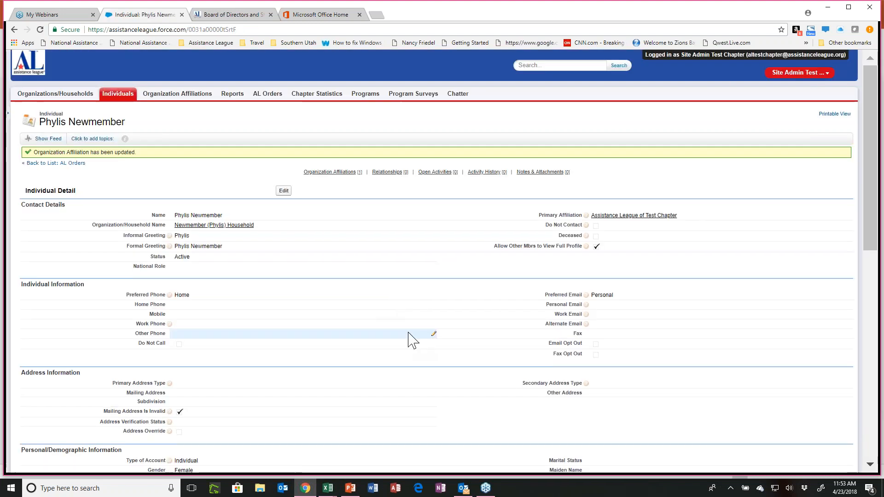
Check the new member's affiliation listing, reopen it to examine the Membership Classification and Auxiliary fields, and save it.
{"action": "scroll", "coordinate": [411, 341], "scroll_direction": "down", "scroll_amount": 4}
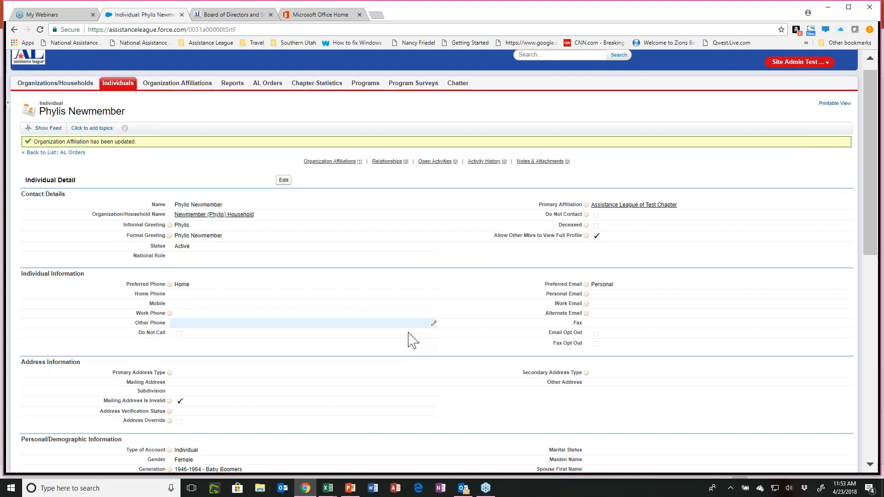
{"action": "scroll", "coordinate": [411, 340], "scroll_direction": "down", "scroll_amount": 6}
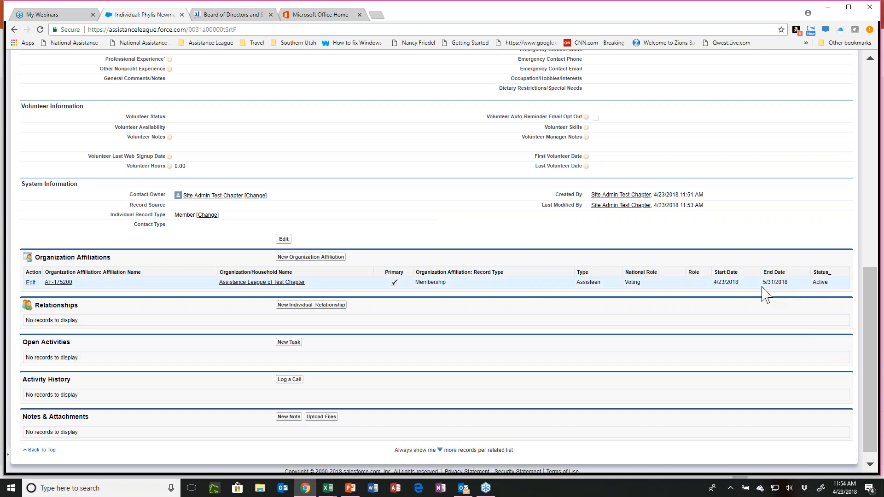
{"action": "left_click", "coordinate": [30, 282]}
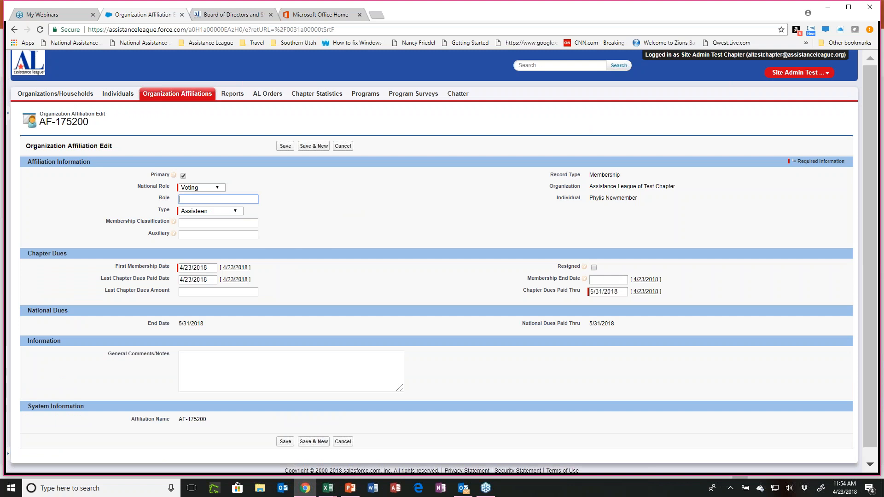
{"action": "left_click", "coordinate": [197, 222]}
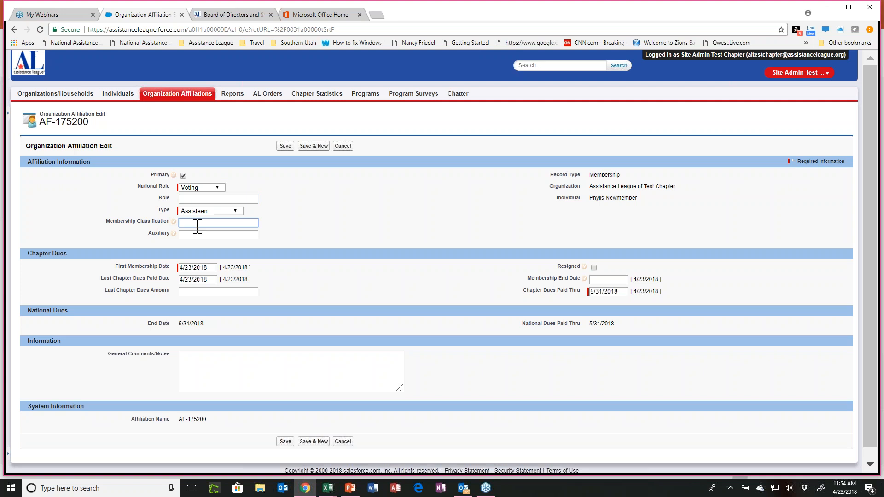
{"action": "left_click", "coordinate": [191, 235]}
{"action": "left_click", "coordinate": [285, 146]}
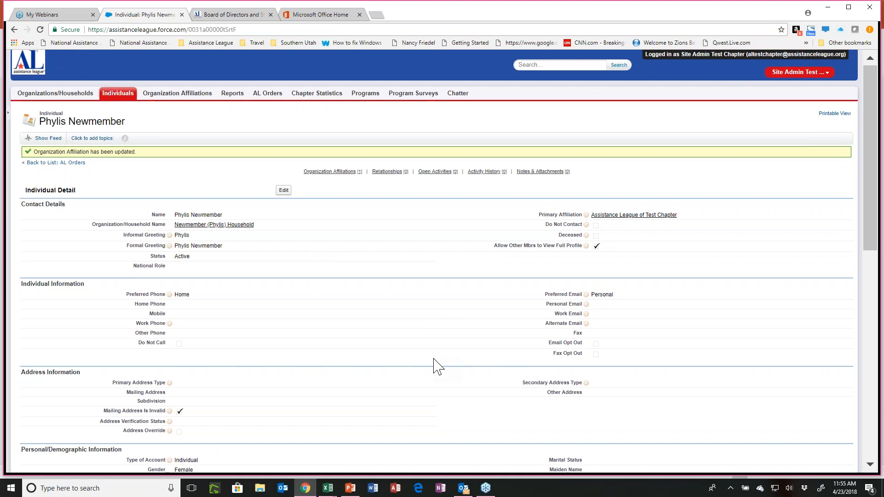
Review the new member's individual record and preview the details of the primary affiliation's organization.
{"action": "scroll", "coordinate": [434, 358], "scroll_direction": "down", "scroll_amount": 1}
{"action": "scroll", "coordinate": [433, 359], "scroll_direction": "up", "scroll_amount": 1}
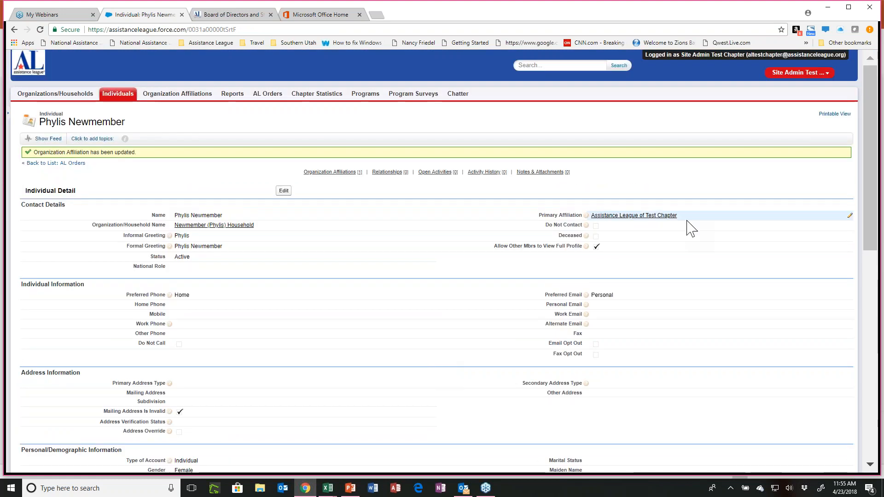
{"action": "mouse_move", "coordinate": [663, 216]}
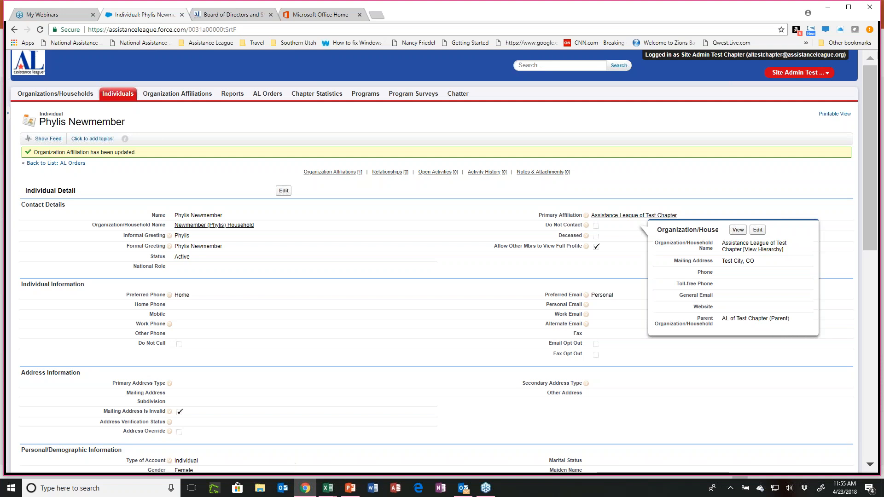
{"action": "scroll", "coordinate": [345, 361], "scroll_direction": "down", "scroll_amount": 1}
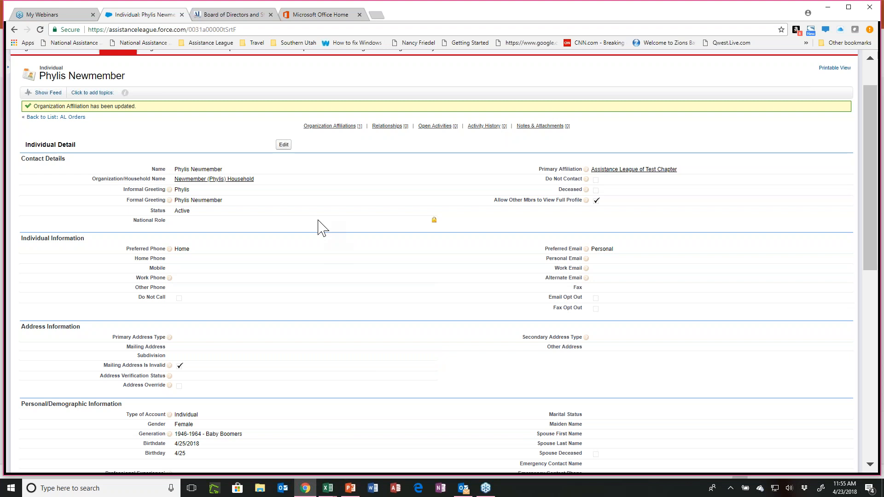
{"action": "scroll", "coordinate": [318, 221], "scroll_direction": "up", "scroll_amount": 1}
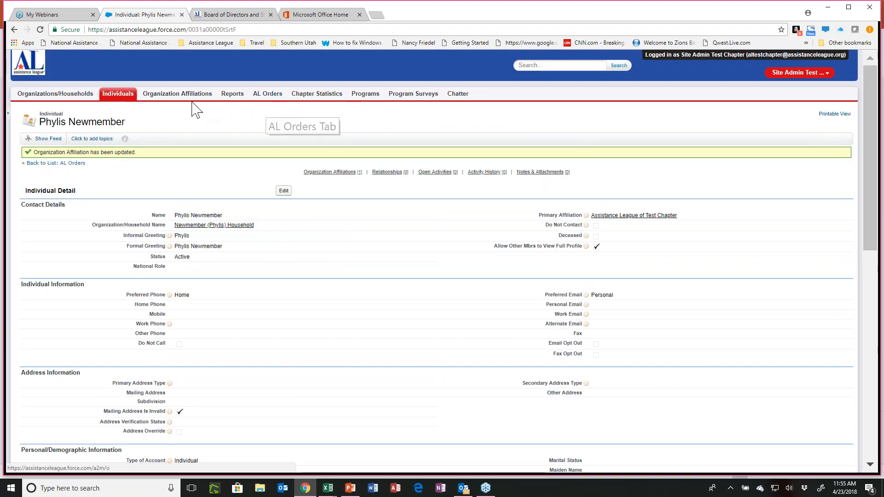
View the AL Chapter Auto Filter Reports folder and the report links on the Assistance League of Test Chapter record.
{"action": "left_click", "coordinate": [233, 95]}
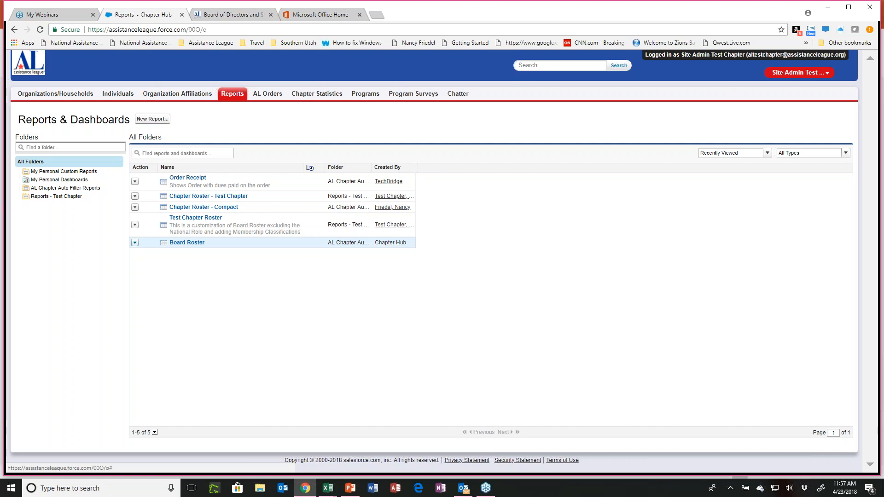
{"action": "left_click", "coordinate": [64, 188]}
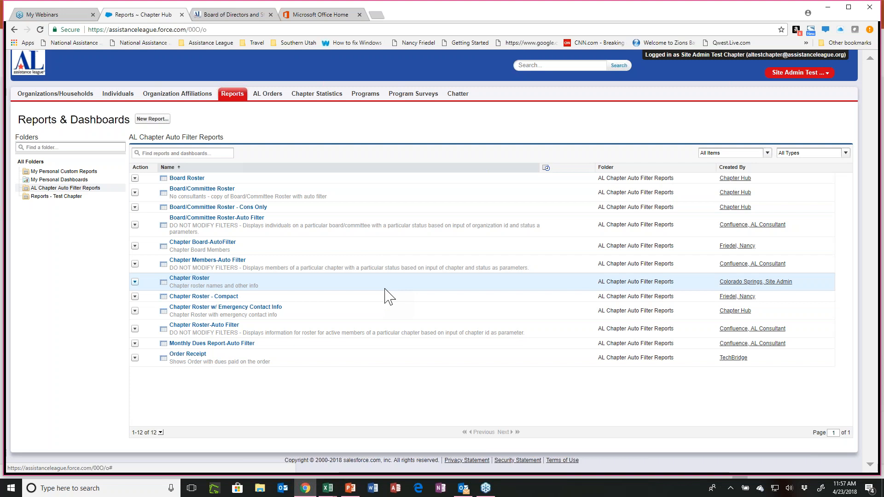
{"action": "left_click", "coordinate": [77, 97]}
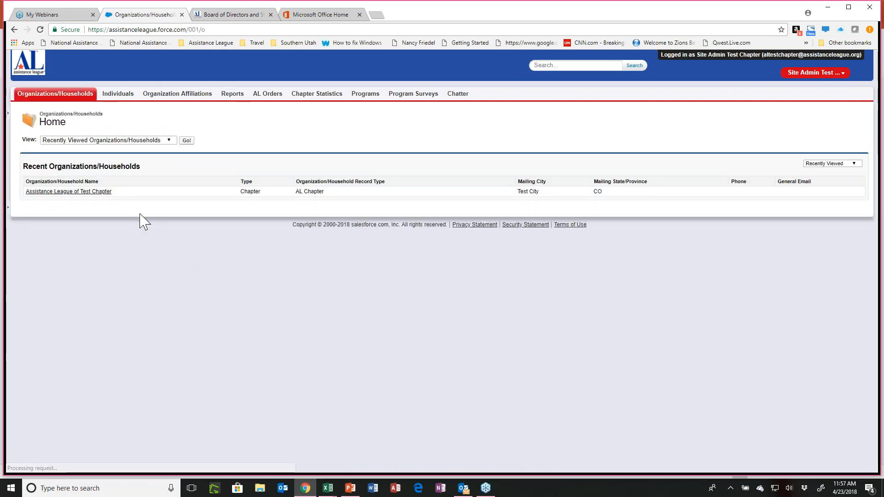
{"action": "left_click", "coordinate": [99, 191]}
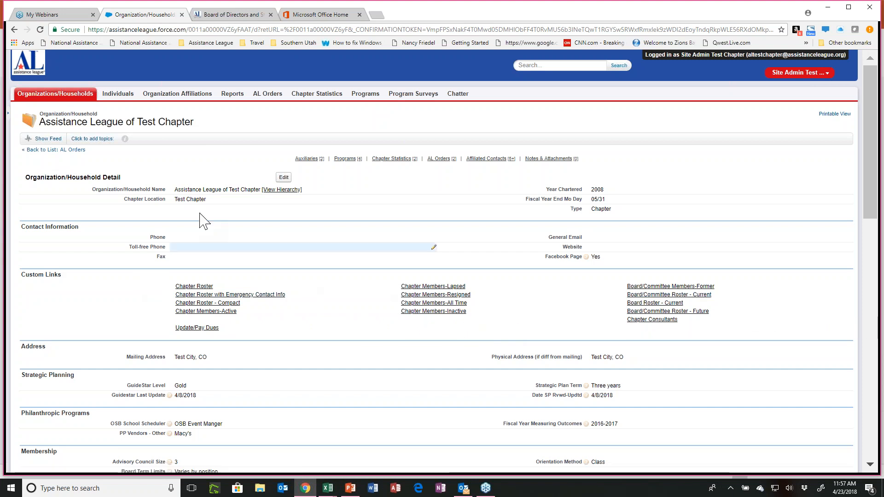
List the reports in the Reports - Test Chapter folder and in the AL Chapter Auto Filter Reports folder.
{"action": "left_click", "coordinate": [230, 96]}
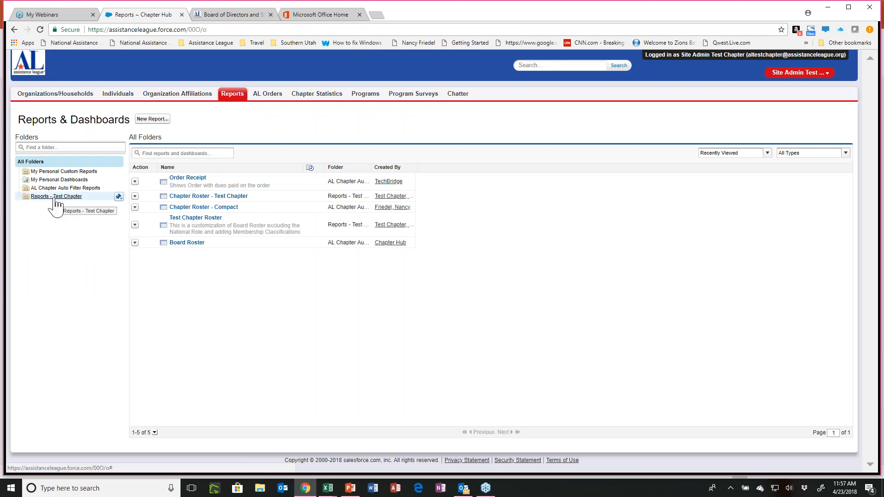
{"action": "left_click", "coordinate": [56, 197]}
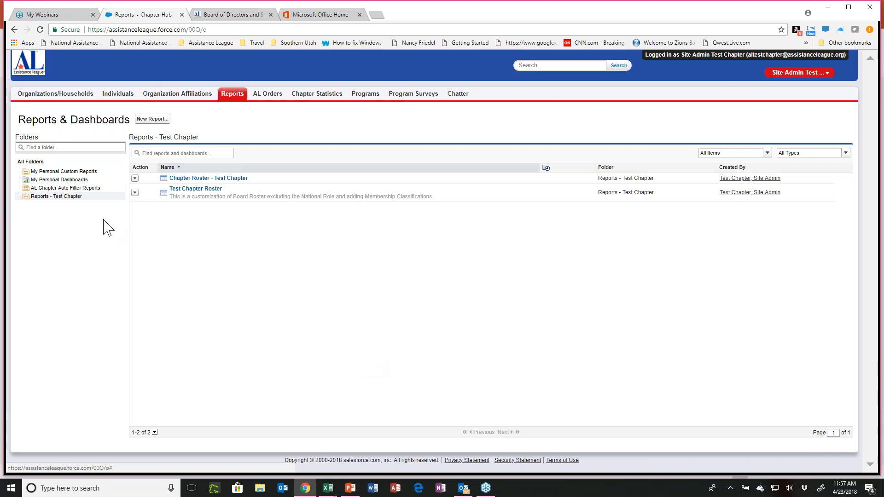
{"action": "left_click", "coordinate": [56, 188]}
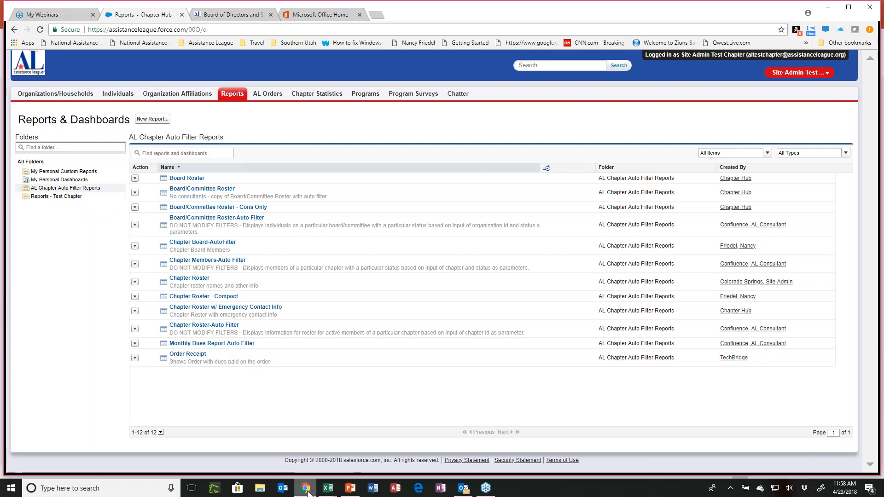
Switch to the PowerPoint webinar presentation and show slide 17, Reports, covering how to create a custom report.
{"action": "mouse_move", "coordinate": [307, 492]}
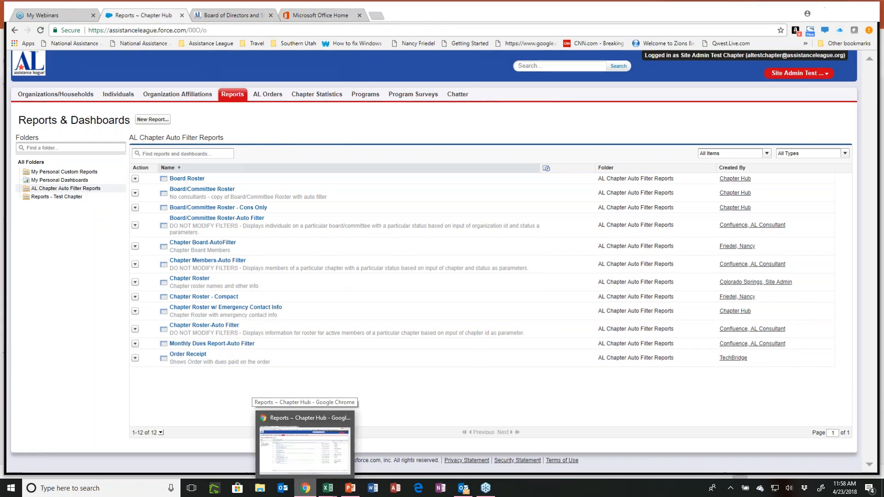
{"action": "left_click", "coordinate": [307, 489]}
{"action": "scroll", "coordinate": [105, 412], "scroll_direction": "down", "scroll_amount": 3}
{"action": "scroll", "coordinate": [105, 411], "scroll_direction": "down", "scroll_amount": 2}
{"action": "left_click", "coordinate": [120, 364]}
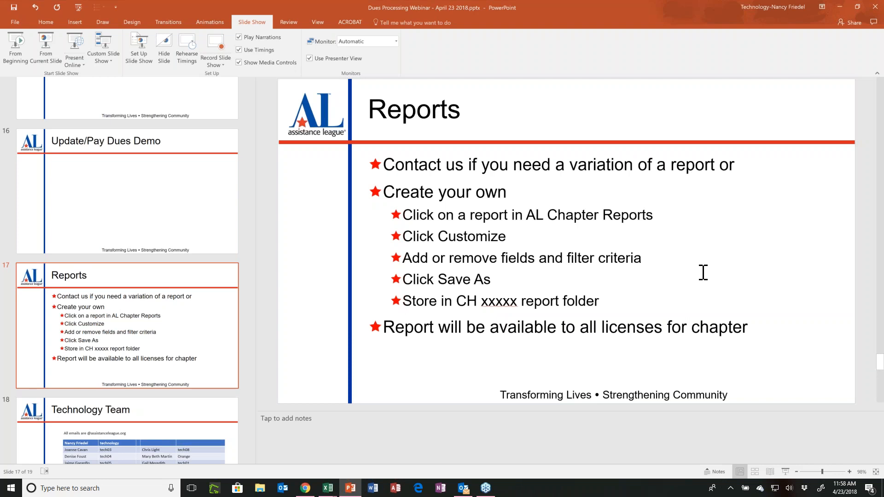
Return to Chapter Hub in Chrome and open the Board Roster report for customization.
{"action": "left_click", "coordinate": [304, 493]}
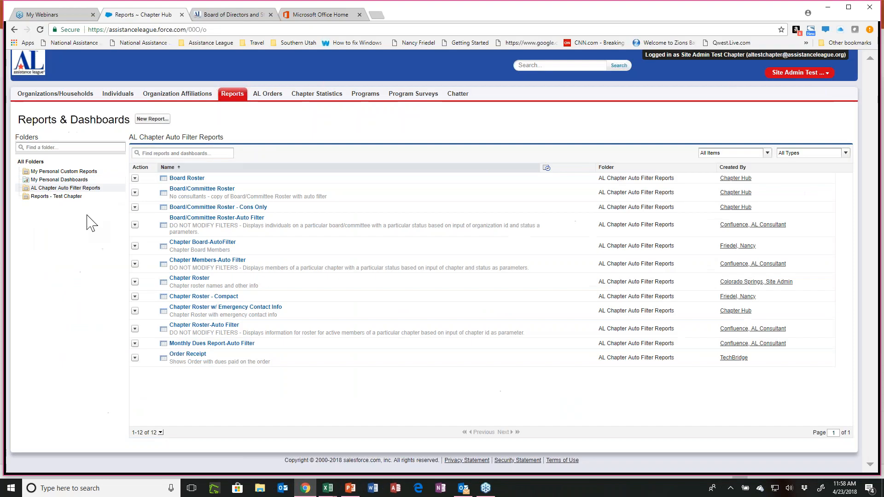
{"action": "left_click", "coordinate": [187, 178]}
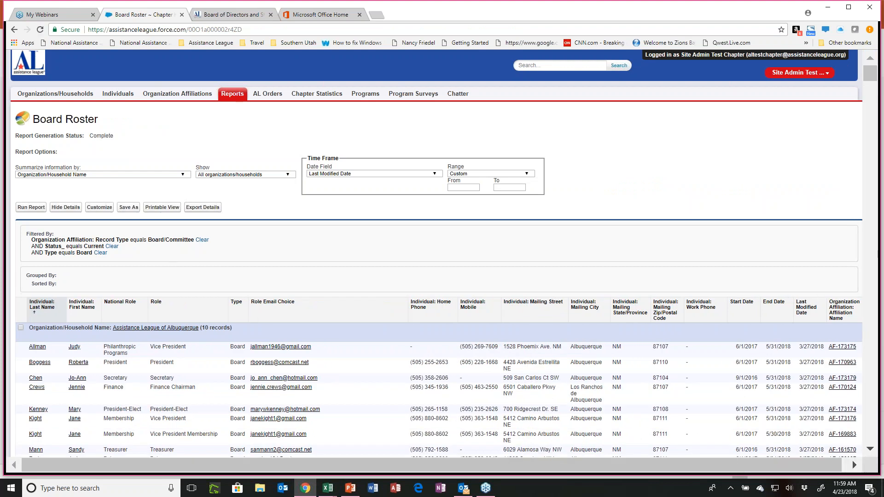
{"action": "left_click", "coordinate": [99, 210]}
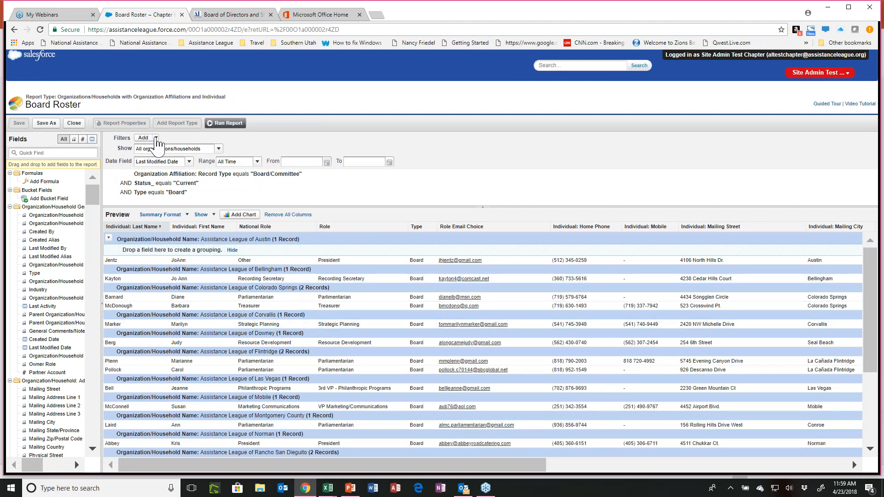
Add a field filter to the Board Roster report where Organization/Household Name contains "test chapter".
{"action": "left_click", "coordinate": [155, 138]}
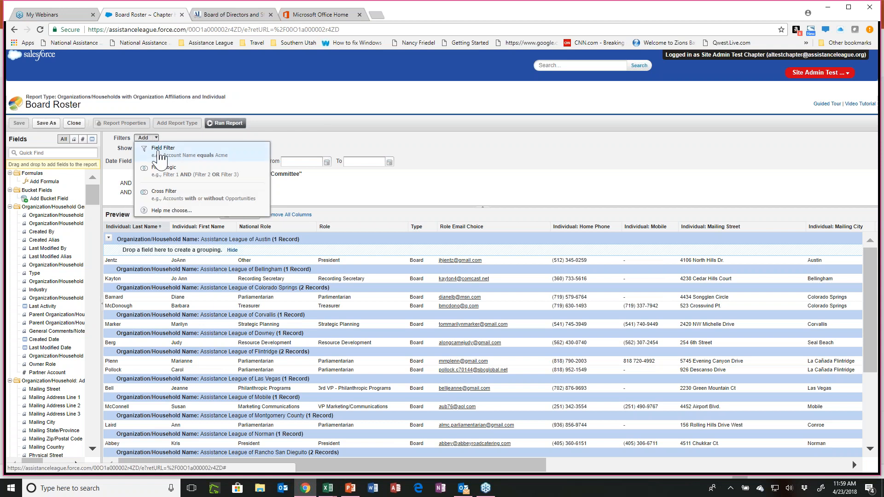
{"action": "left_click", "coordinate": [160, 149]}
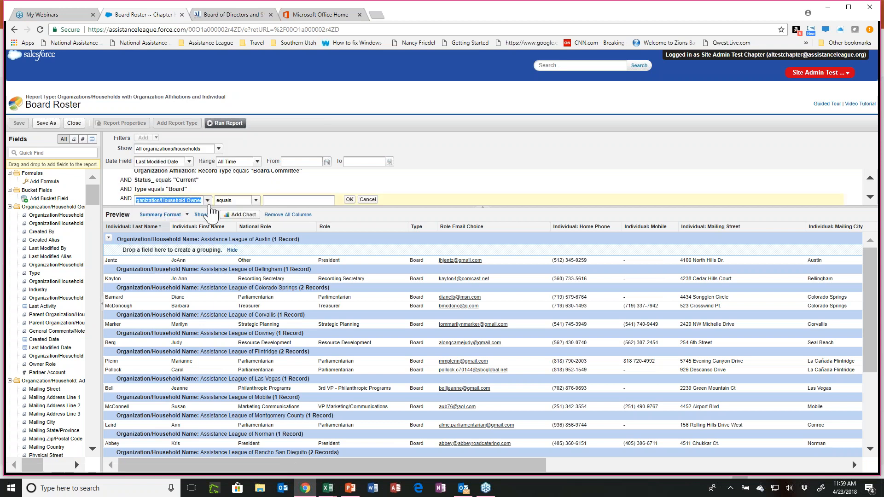
{"action": "left_click", "coordinate": [188, 199]}
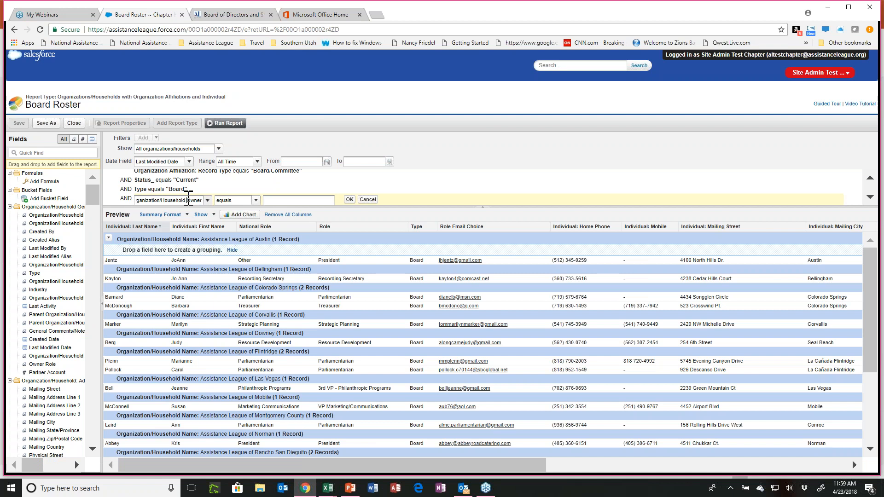
{"action": "double_click", "coordinate": [189, 200]}
{"action": "key", "text": "BackSpace"}
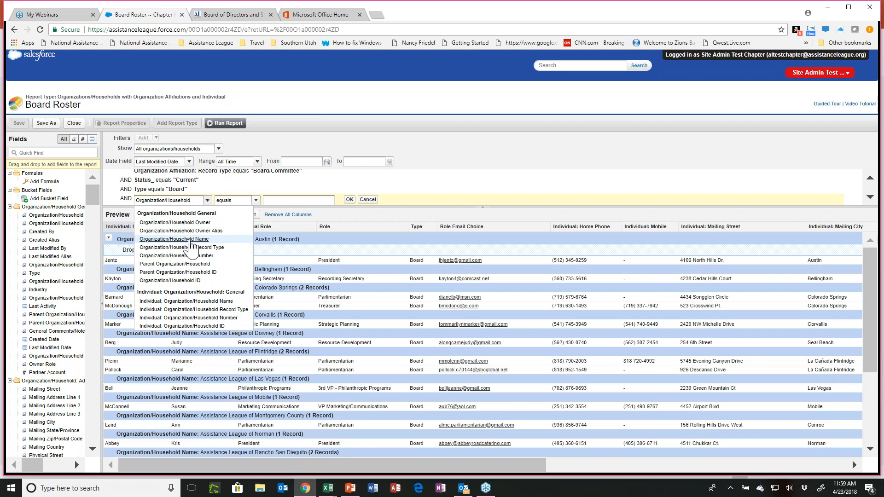
{"action": "left_click", "coordinate": [191, 240]}
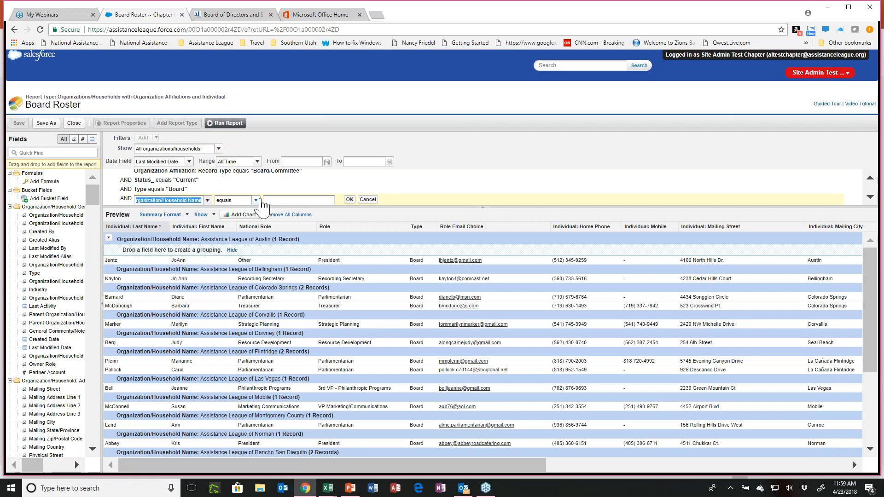
{"action": "left_click", "coordinate": [254, 200]}
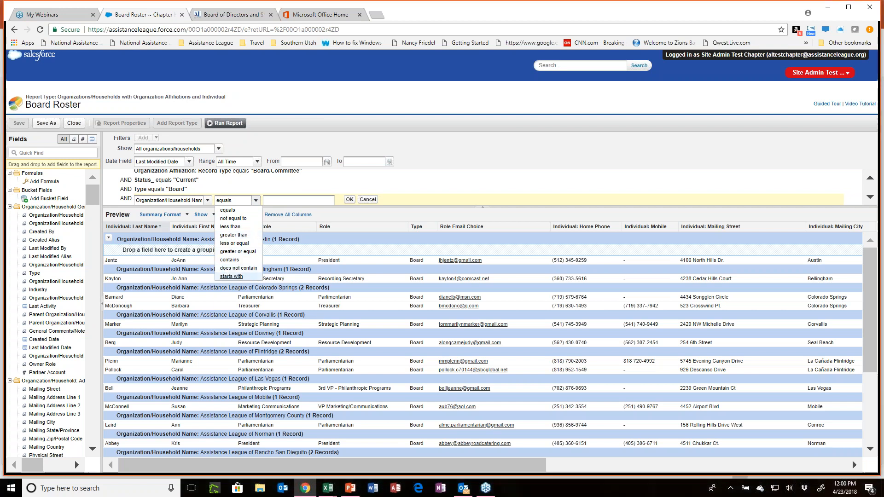
{"action": "left_click", "coordinate": [230, 260]}
{"action": "left_click", "coordinate": [280, 199]}
{"action": "type", "text": "tes"}
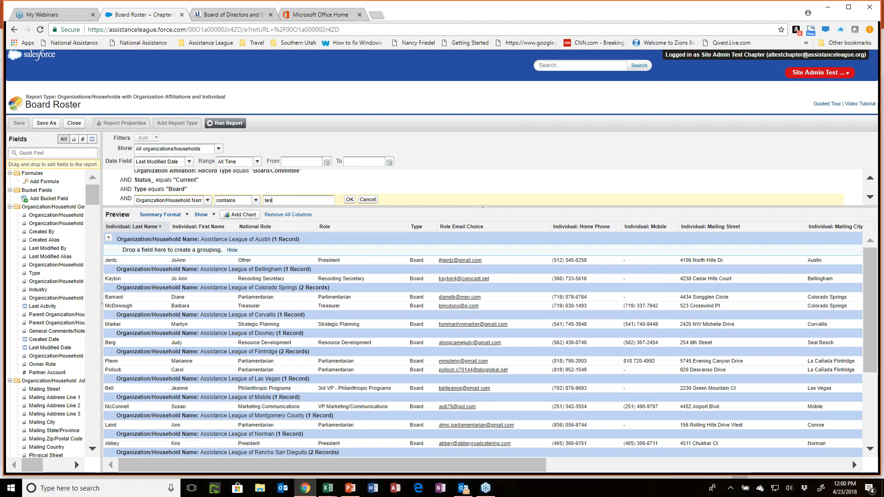
{"action": "type", "text": "t chapter"}
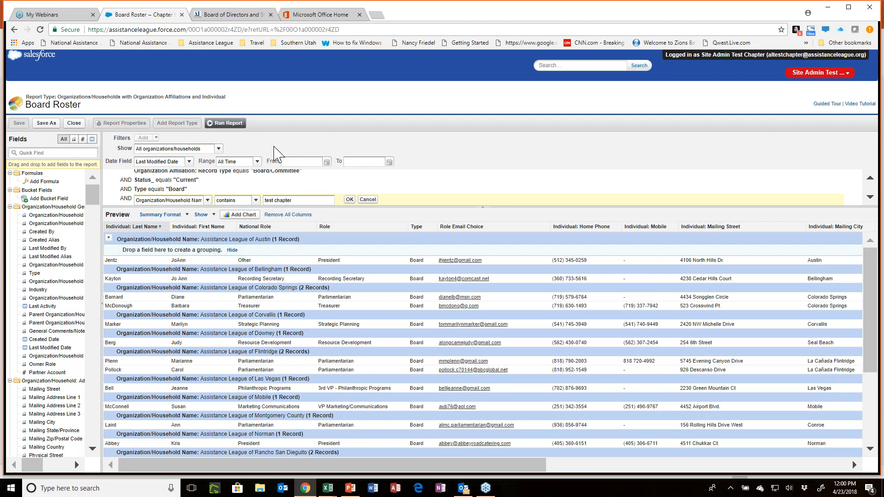
{"action": "left_click", "coordinate": [350, 199]}
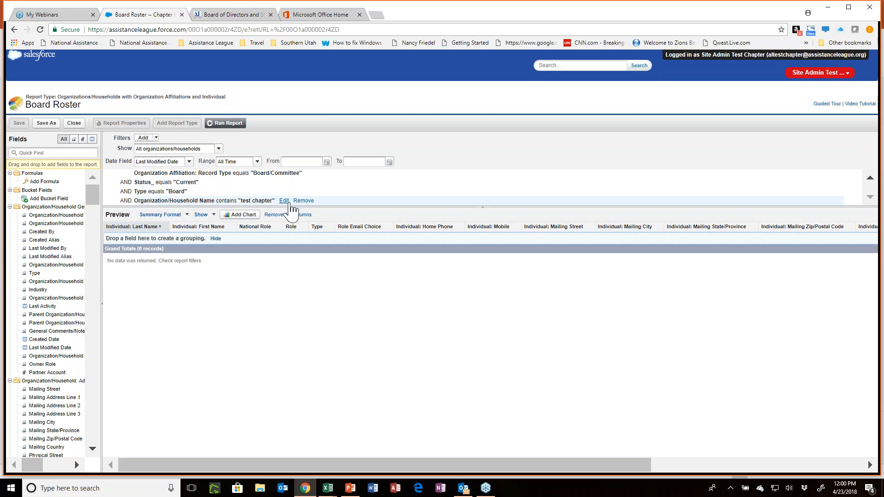
Change the Organization/Household Name filter so that it contains "Utah".
{"action": "left_click", "coordinate": [282, 201]}
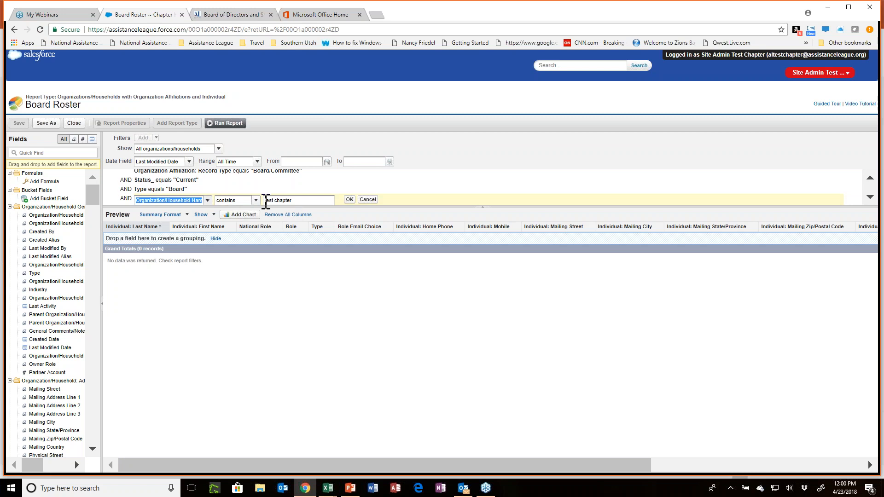
{"action": "left_click_drag", "start_coordinate": [263, 200], "coordinate": [310, 200]}
{"action": "type", "text": "Utah"}
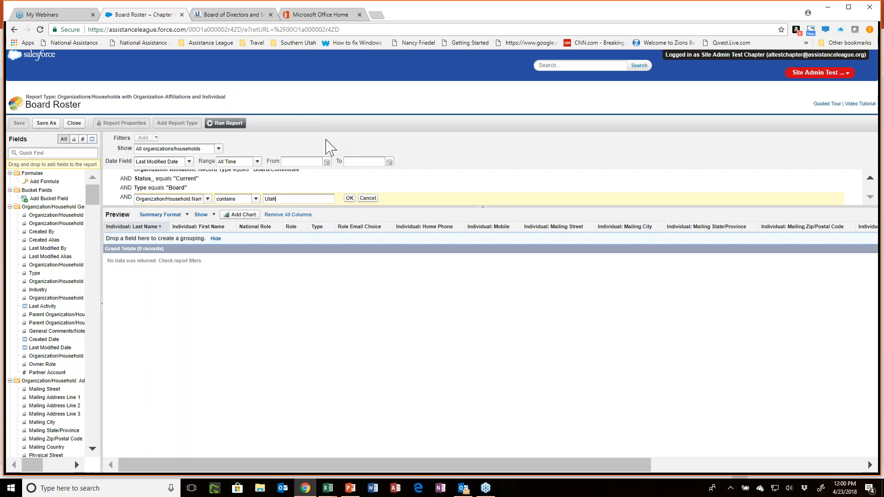
{"action": "left_click", "coordinate": [350, 200]}
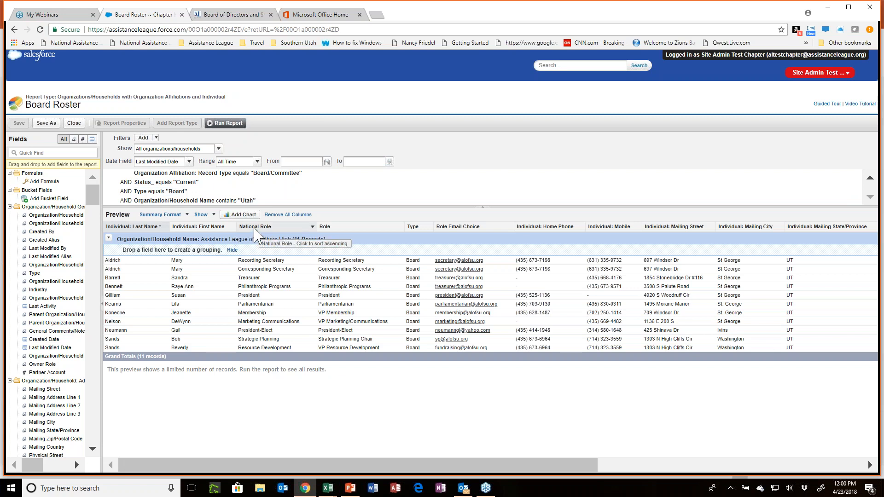
Remove the National Role and Type columns from the report preview.
{"action": "left_click", "coordinate": [312, 227]}
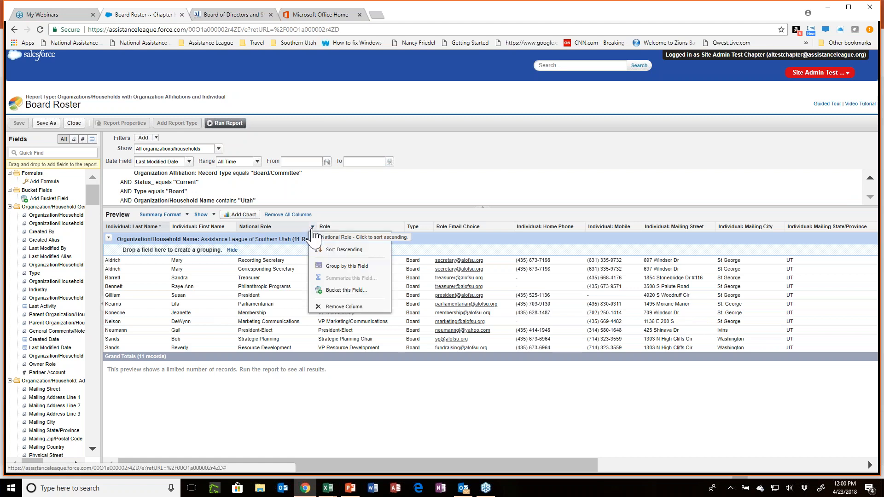
{"action": "left_click", "coordinate": [327, 306]}
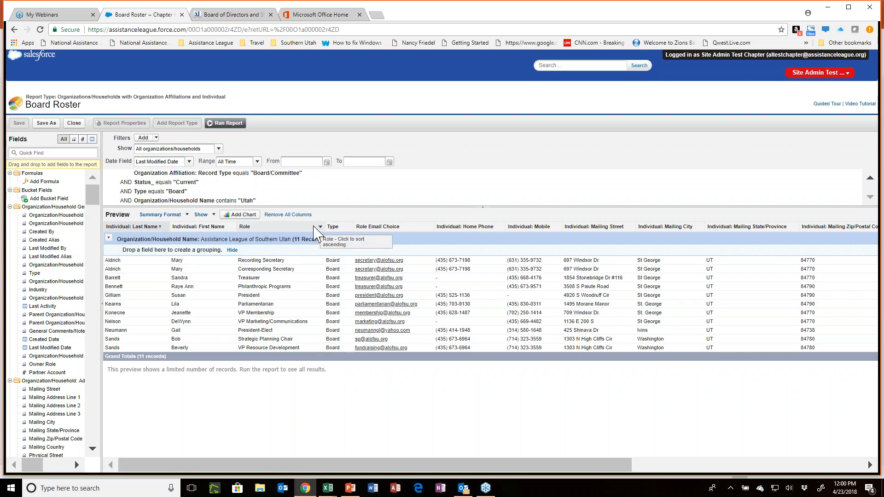
{"action": "left_click", "coordinate": [350, 227]}
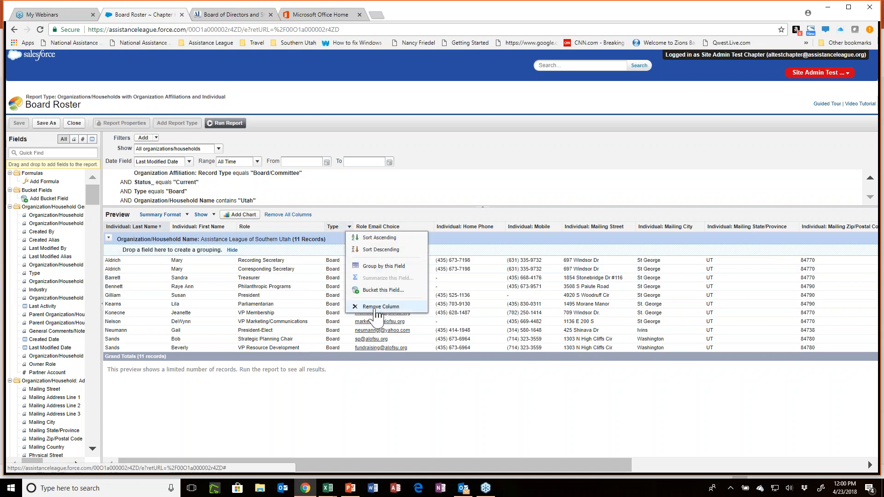
{"action": "left_click", "coordinate": [357, 307]}
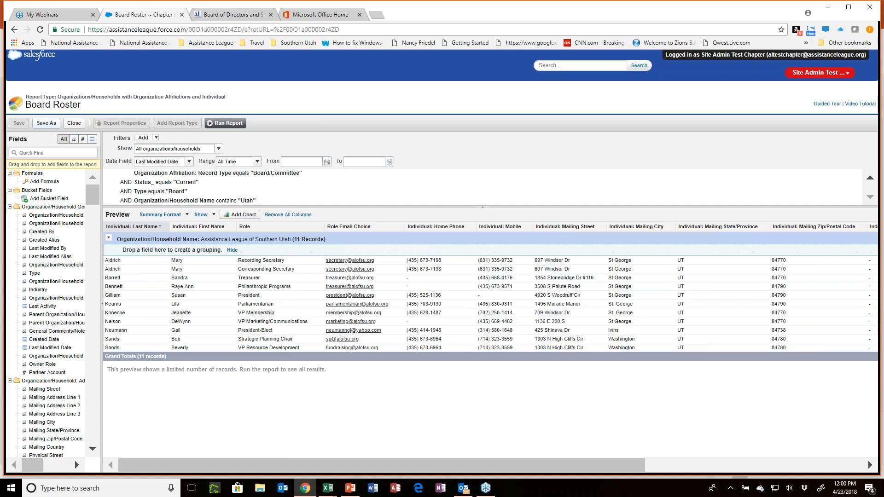
Save the customized report as "Roster - Southern Utah" in the Reports - Test Chapter folder and run it.
{"action": "left_click", "coordinate": [47, 123]}
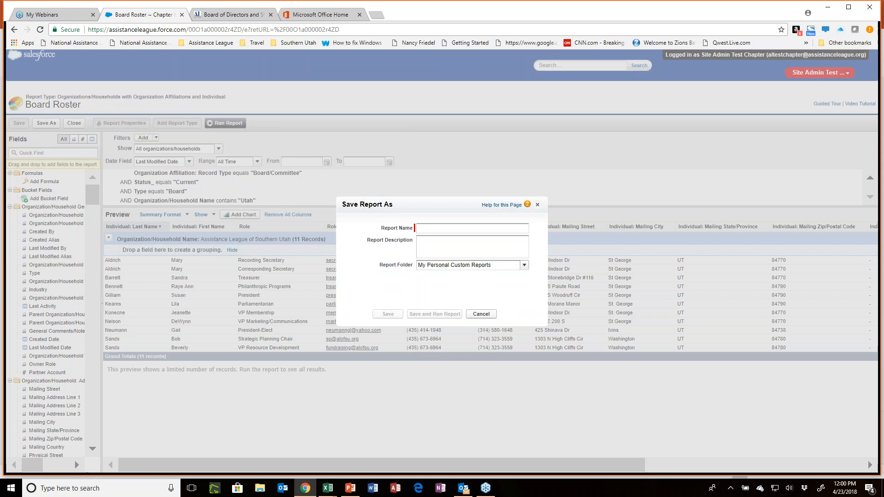
{"action": "type", "text": "Roster -"}
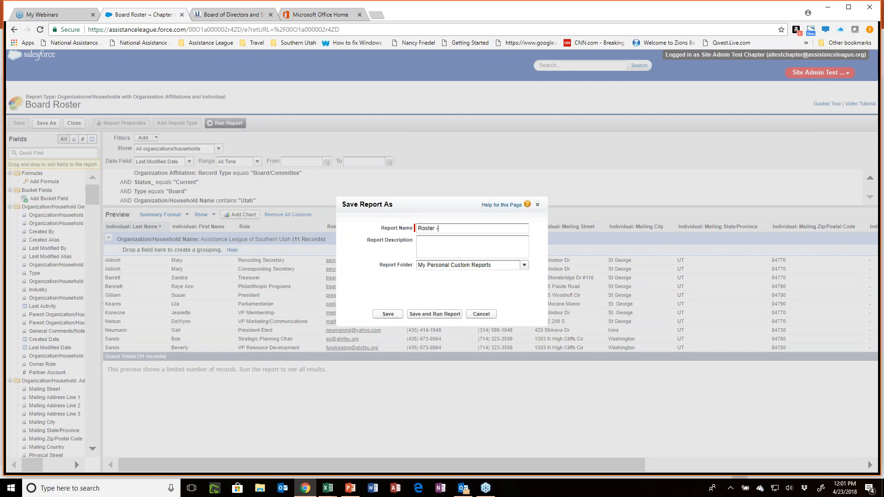
{"action": "type", "text": " Southern Utah"}
{"action": "left_click", "coordinate": [525, 265]}
{"action": "left_click", "coordinate": [467, 286]}
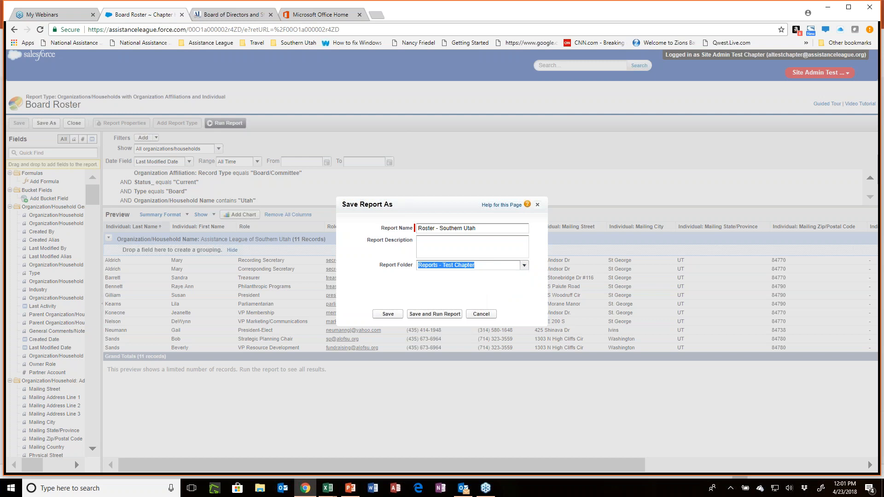
{"action": "left_click", "coordinate": [436, 316]}
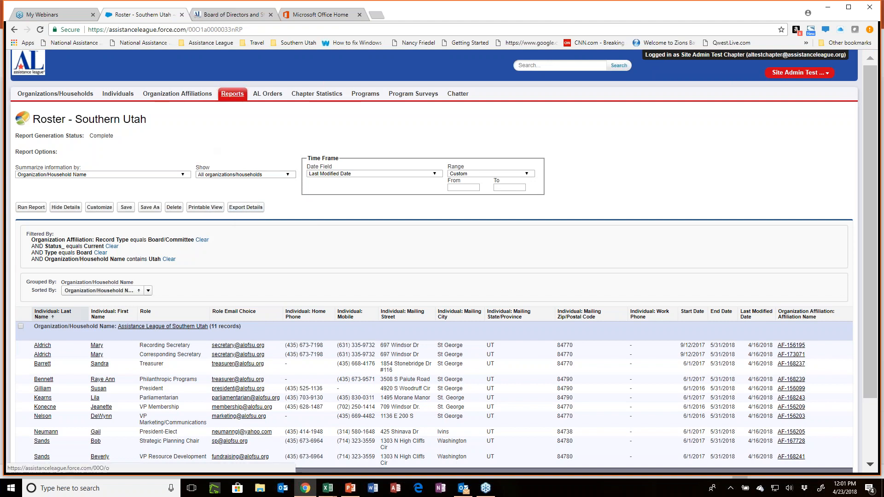
Open the Chapter Roster - Test Chapter report from the Reports - Test Chapter folder for customization and view its available fields.
{"action": "left_click", "coordinate": [233, 95]}
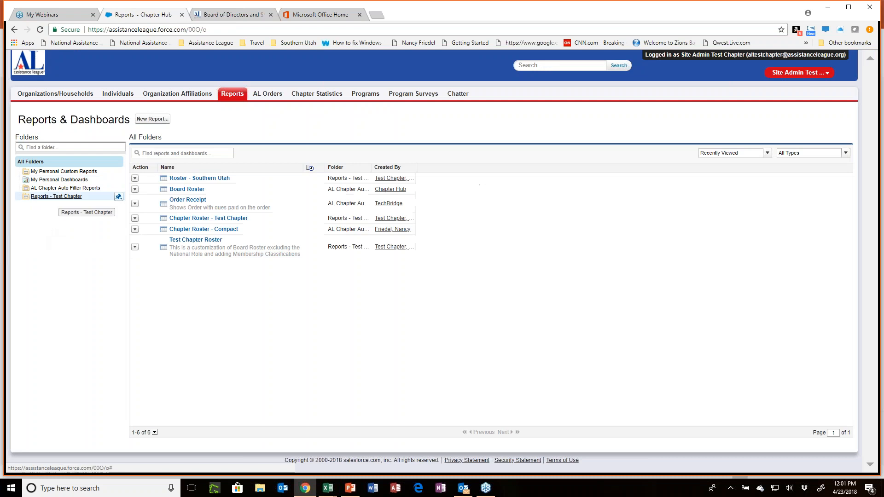
{"action": "left_click", "coordinate": [57, 197]}
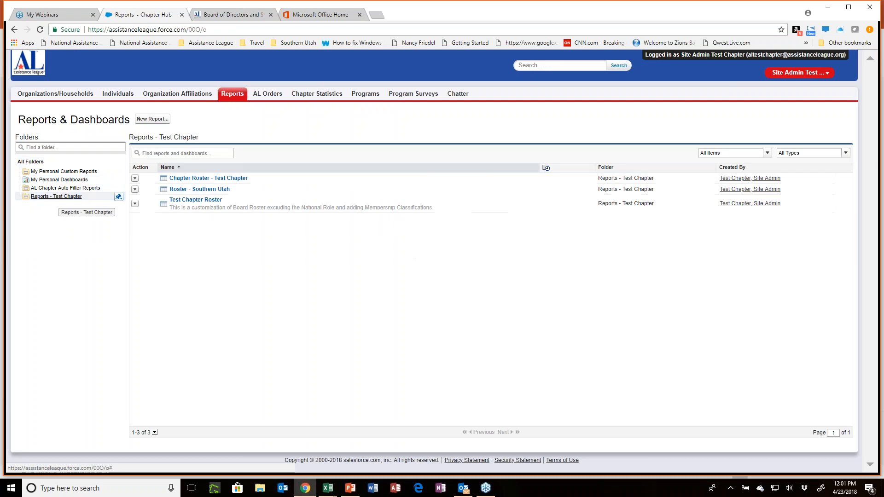
{"action": "left_click", "coordinate": [209, 180]}
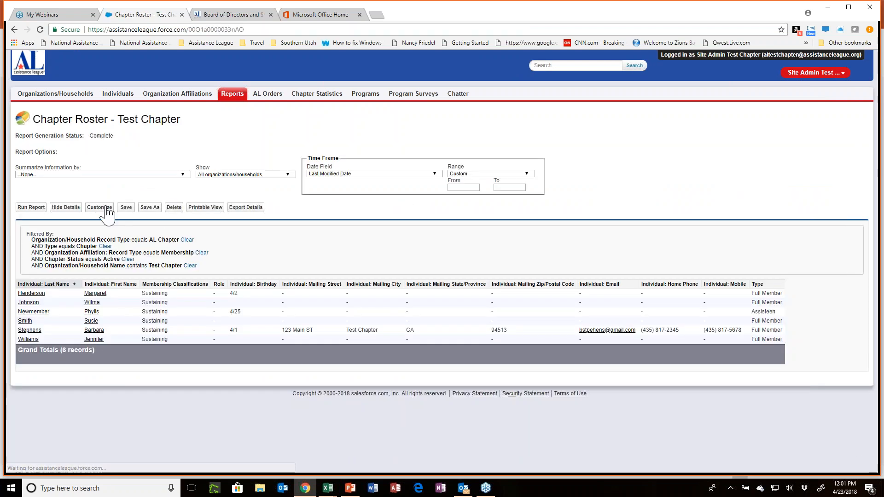
{"action": "left_click", "coordinate": [107, 210]}
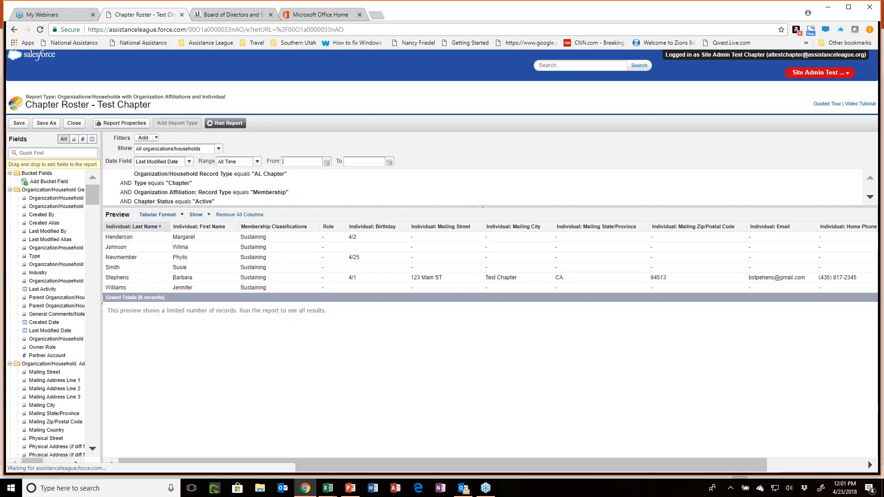
{"action": "left_click_drag", "start_coordinate": [92, 195], "coordinate": [112, 189]}
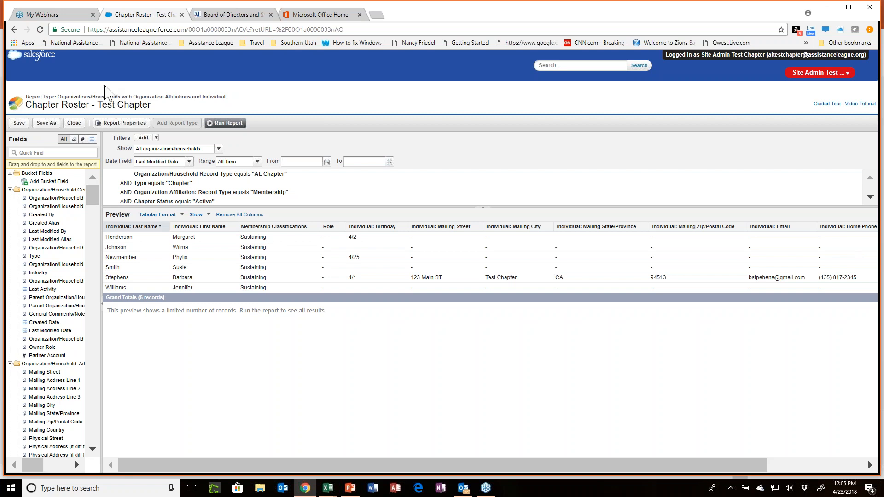
Switch to the PowerPoint webinar presentation and start the slide show from slide 18, Technology Team.
{"action": "left_click", "coordinate": [308, 488]}
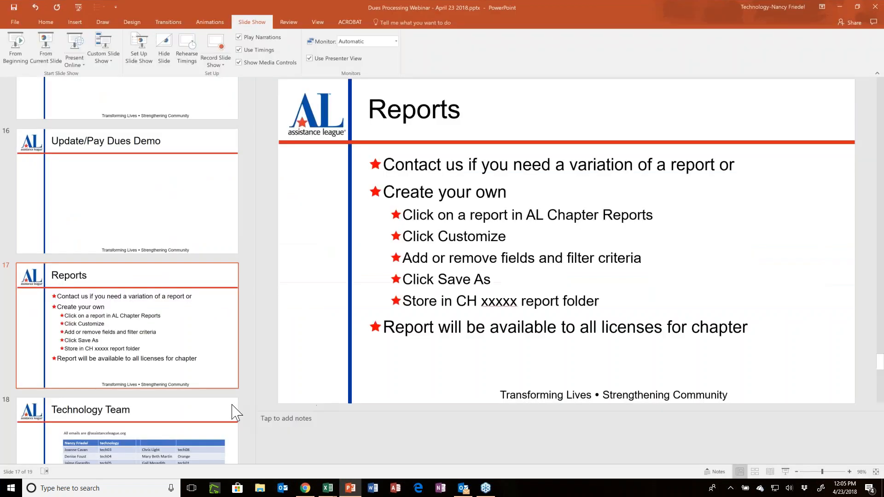
{"action": "scroll", "coordinate": [191, 400], "scroll_direction": "down", "scroll_amount": 3}
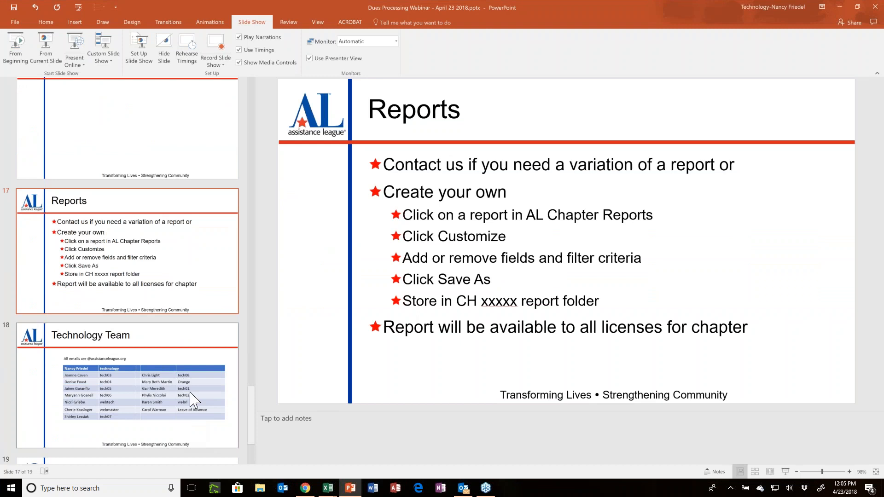
{"action": "left_click", "coordinate": [205, 344]}
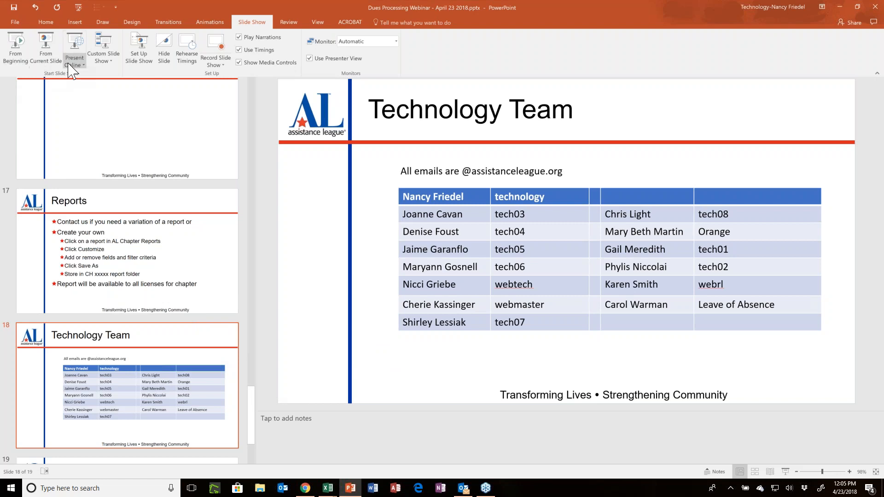
{"action": "left_click", "coordinate": [46, 48]}
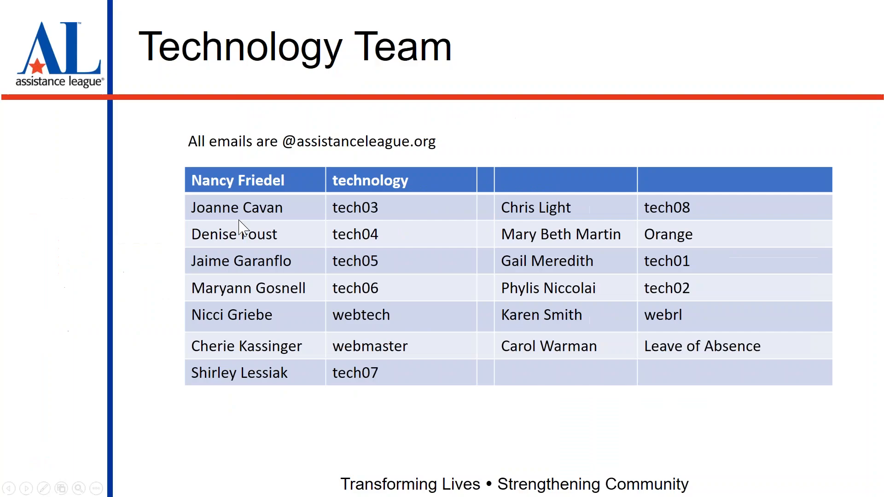